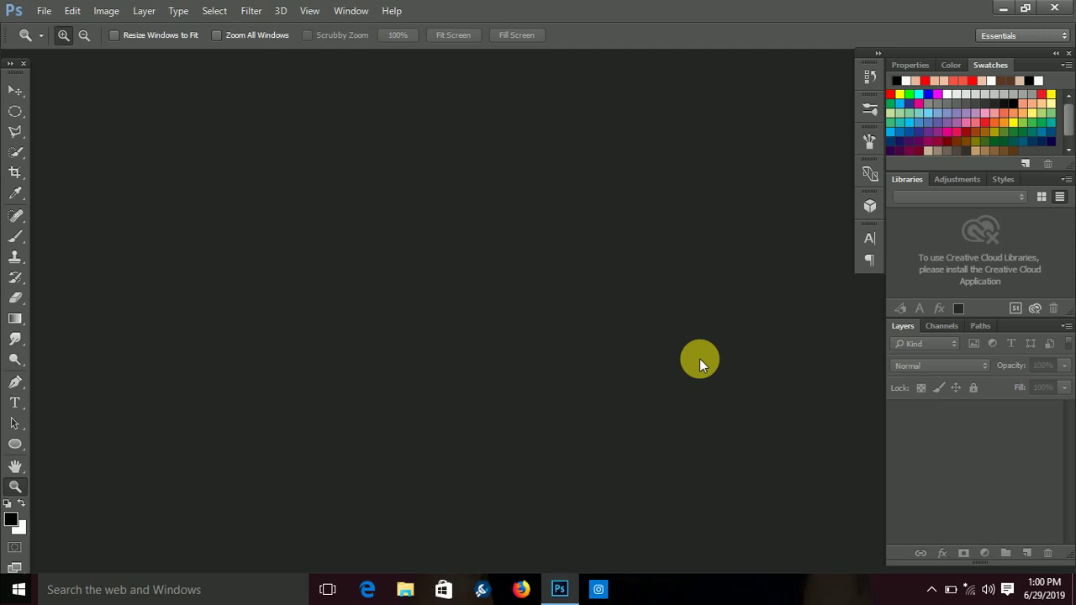
- Open Front_Image-20 - Copy.jpg from the Desktop and zoom in around the woman
left_click(37, 10)
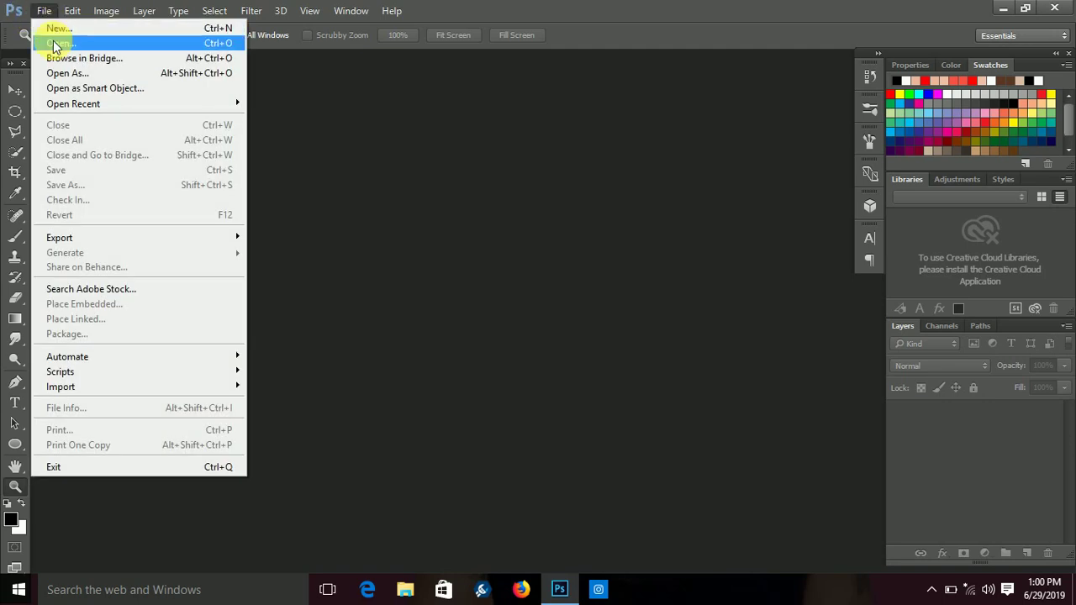
left_click(53, 42)
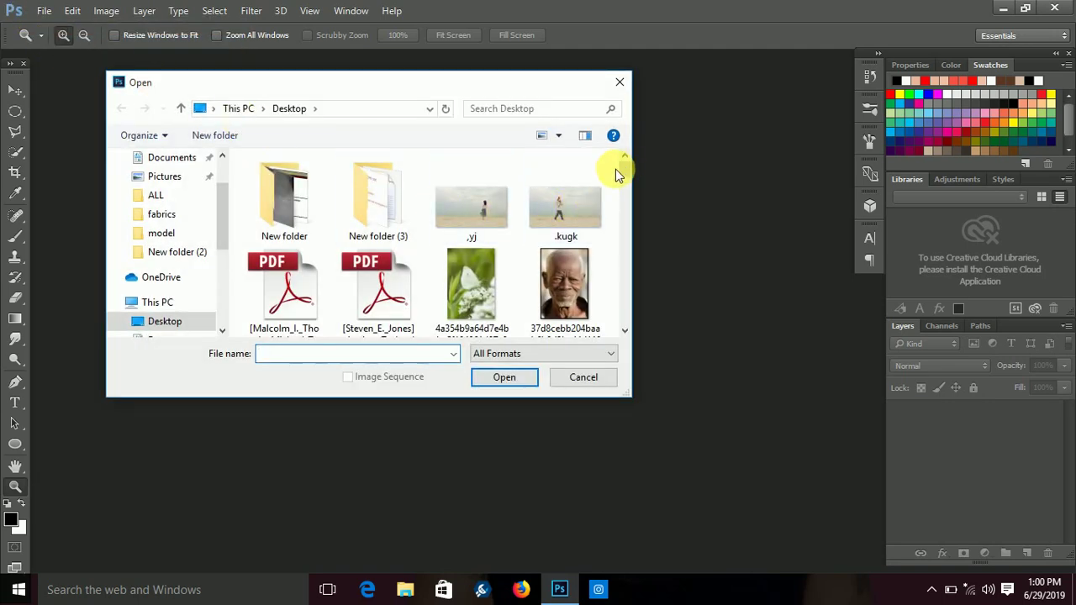
left_click_drag(623, 171, 622, 209)
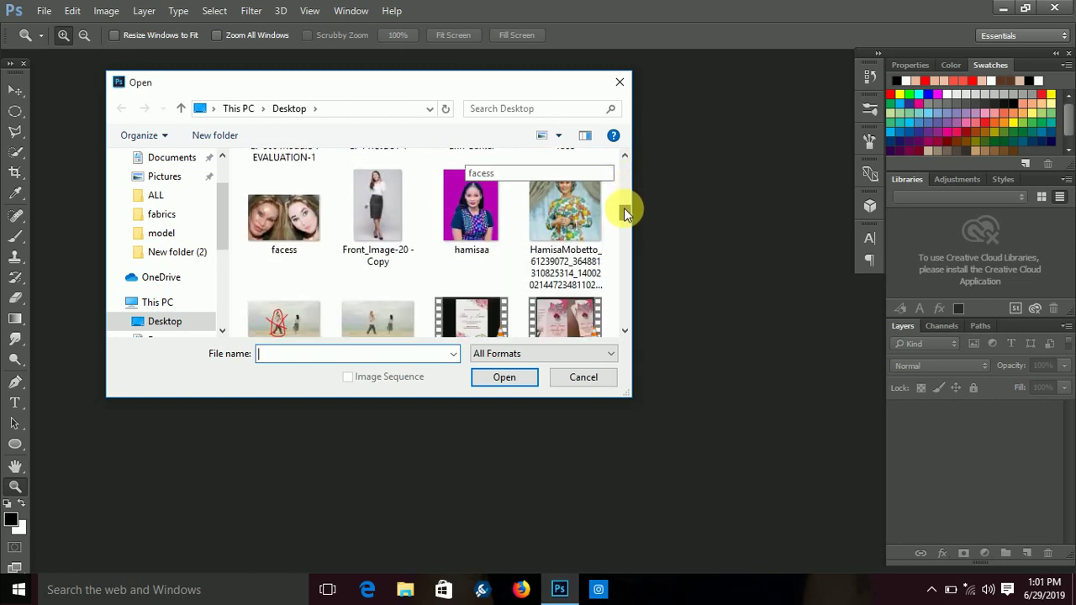
double_click(392, 190)
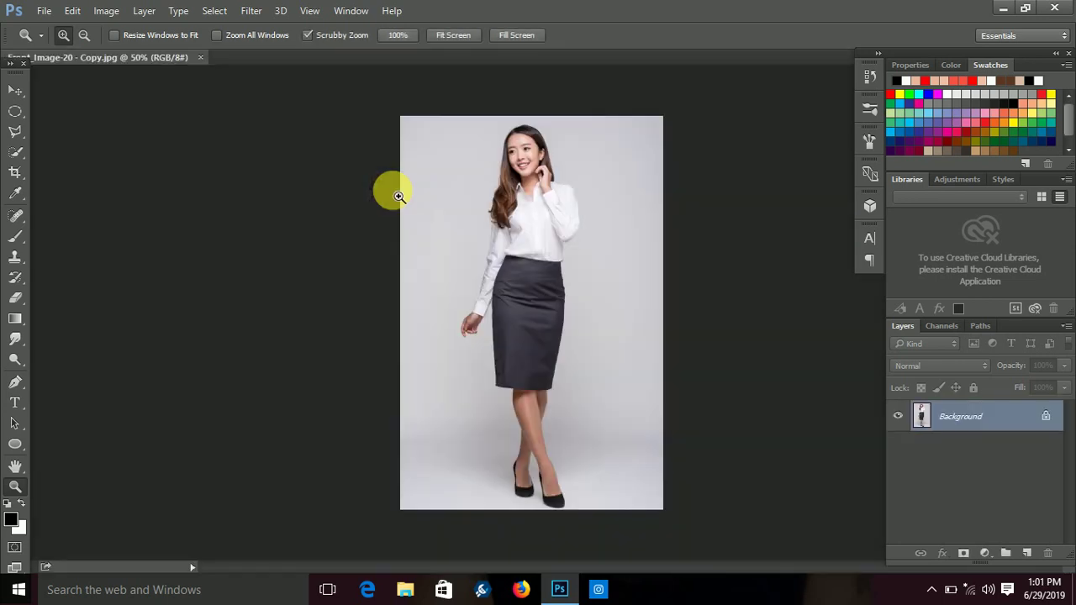
mouse_move(560, 233)
left_mouse_down()
mouse_move(605, 308)
mouse_move(617, 354)
left_mouse_up()
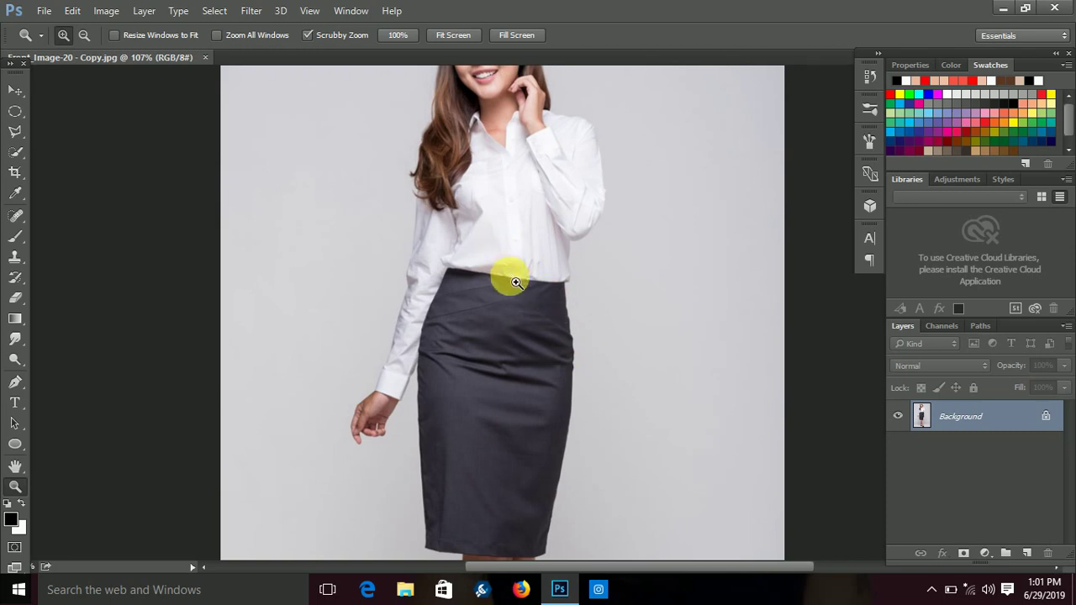
scroll(526, 279, "up", 1)
scroll(525, 277, "up", 1)
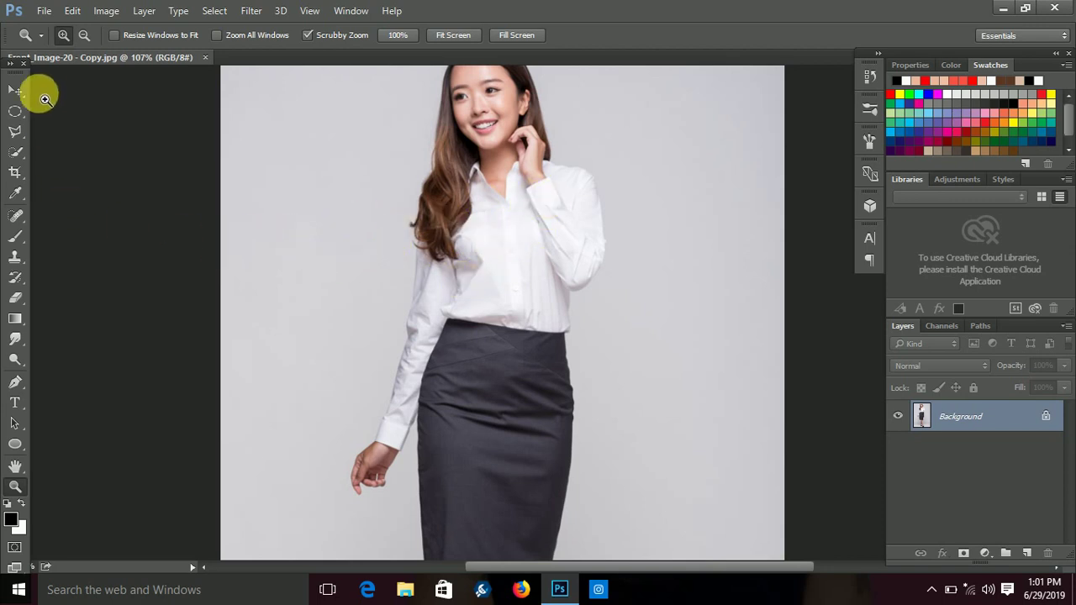
- Paint a Quick Selection over the shirt from the shoulder down to the cuff
left_click(16, 153)
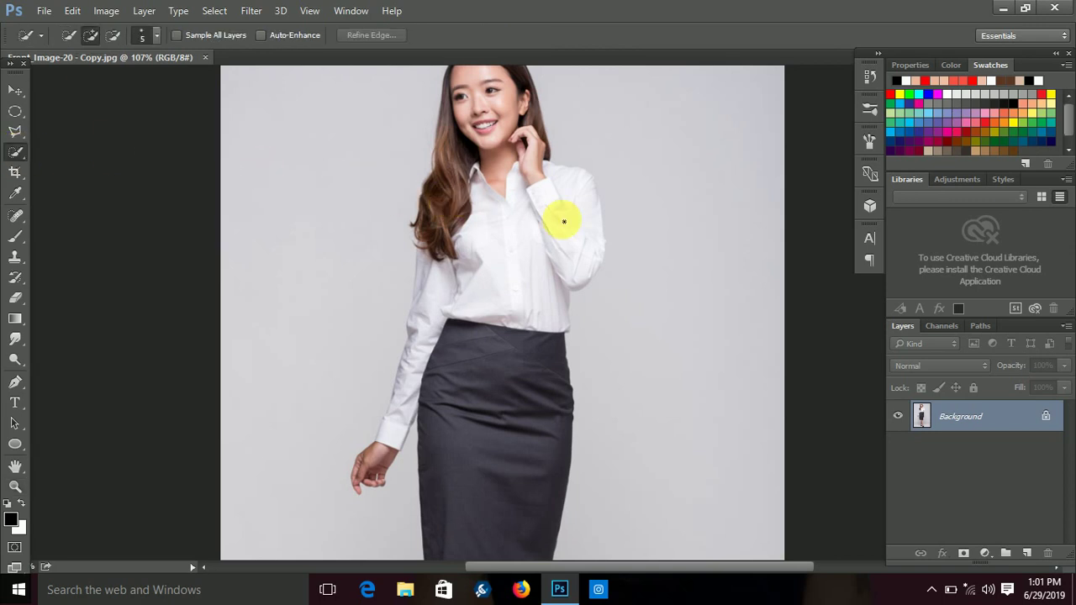
mouse_move(565, 175)
left_mouse_down()
mouse_move(584, 234)
mouse_move(571, 269)
mouse_move(547, 281)
mouse_move(524, 257)
mouse_move(528, 233)
mouse_move(487, 248)
mouse_move(449, 281)
mouse_move(423, 247)
mouse_move(414, 363)
mouse_move(392, 432)
mouse_move(413, 413)
left_mouse_up()
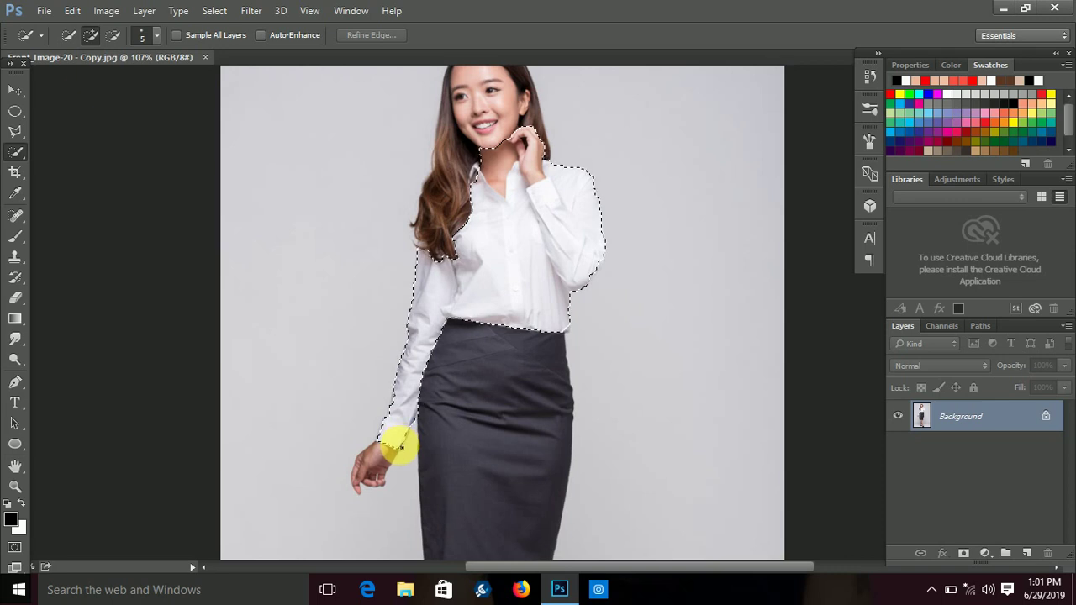
left_click_drag(402, 451, 387, 438)
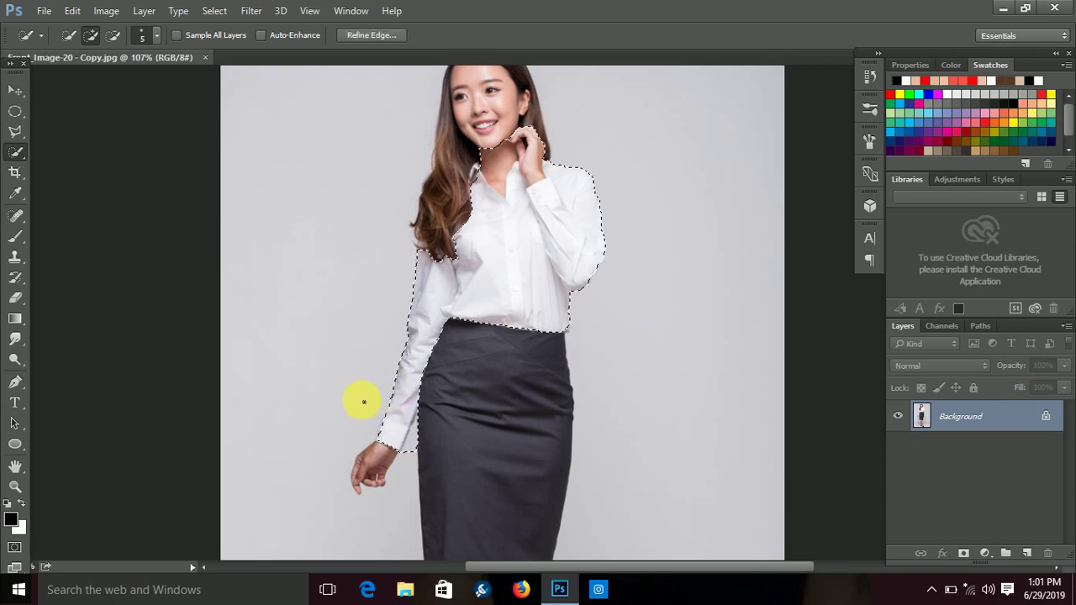
- Subtract the neck and hair, then add back the left collar and remaining shirt areas
left_click(113, 34)
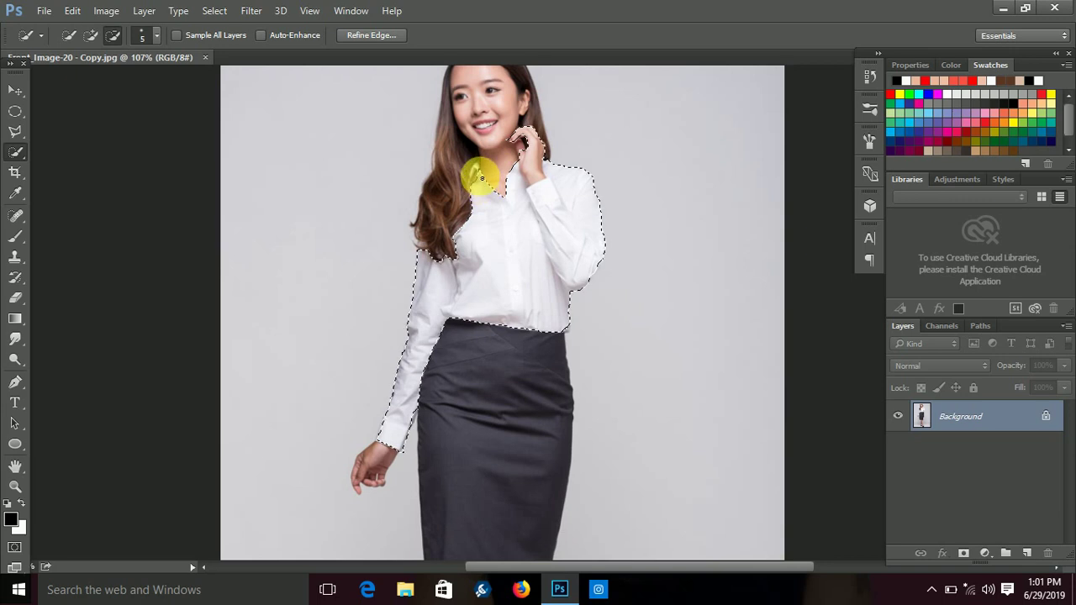
left_click_drag(480, 177, 511, 143)
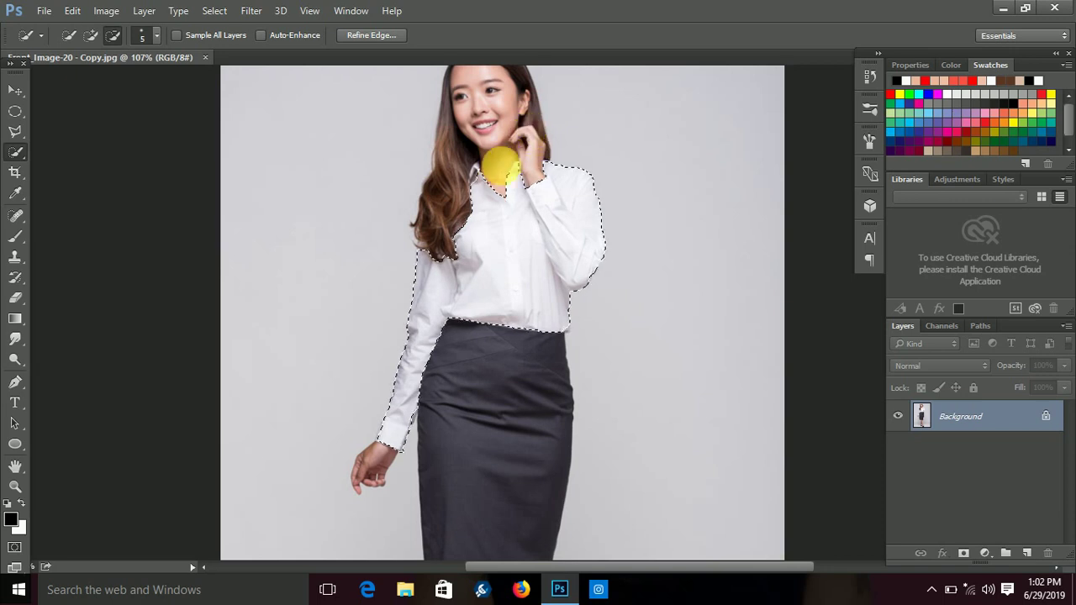
left_click(93, 38)
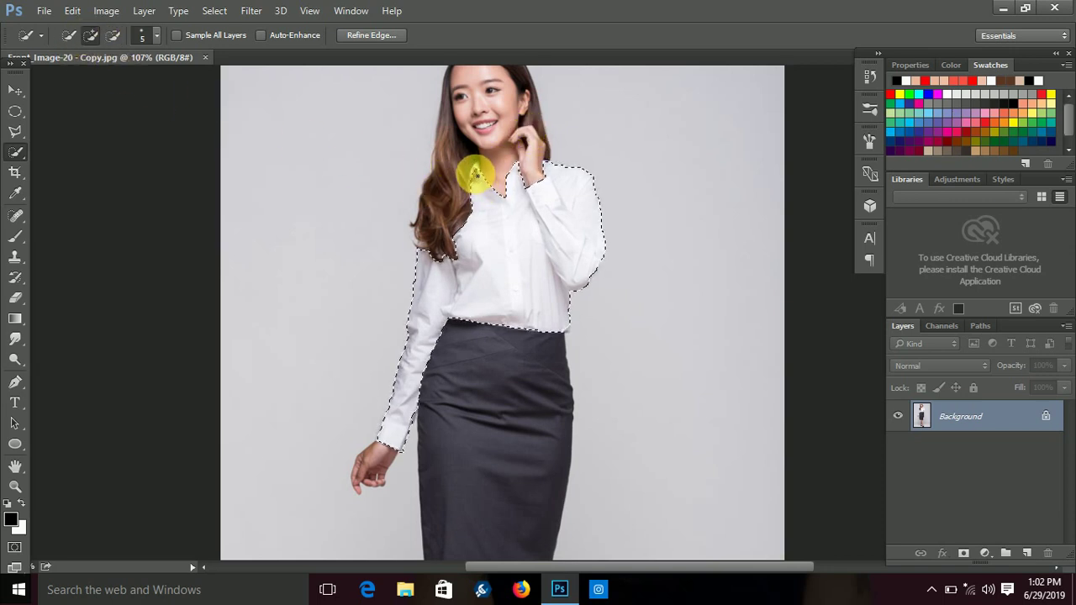
left_click_drag(475, 172, 459, 269)
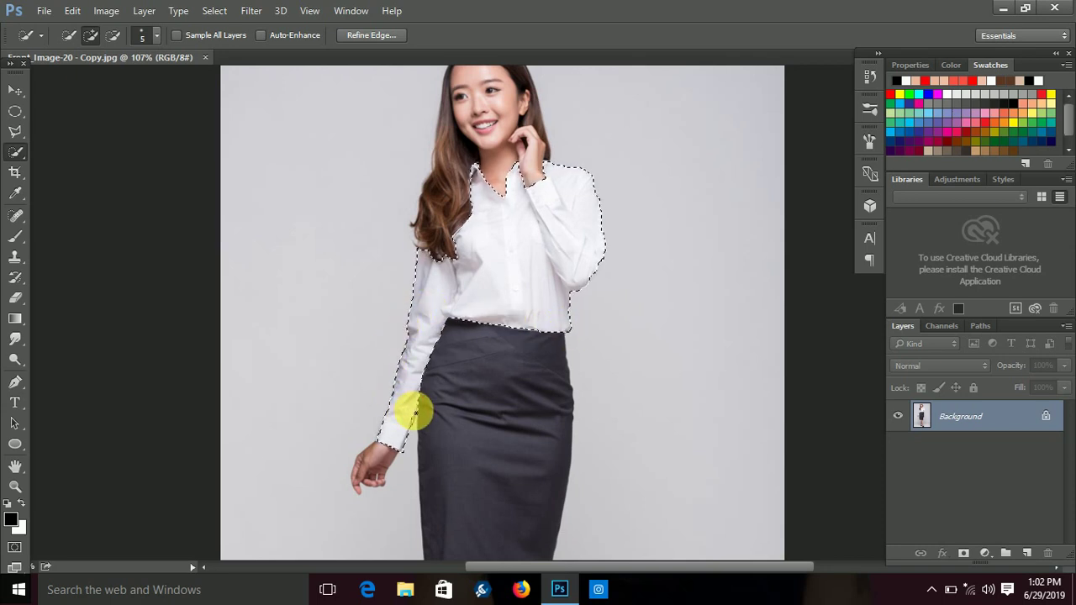
mouse_move(435, 324)
left_mouse_down()
mouse_move(536, 196)
mouse_move(435, 323)
left_mouse_up()
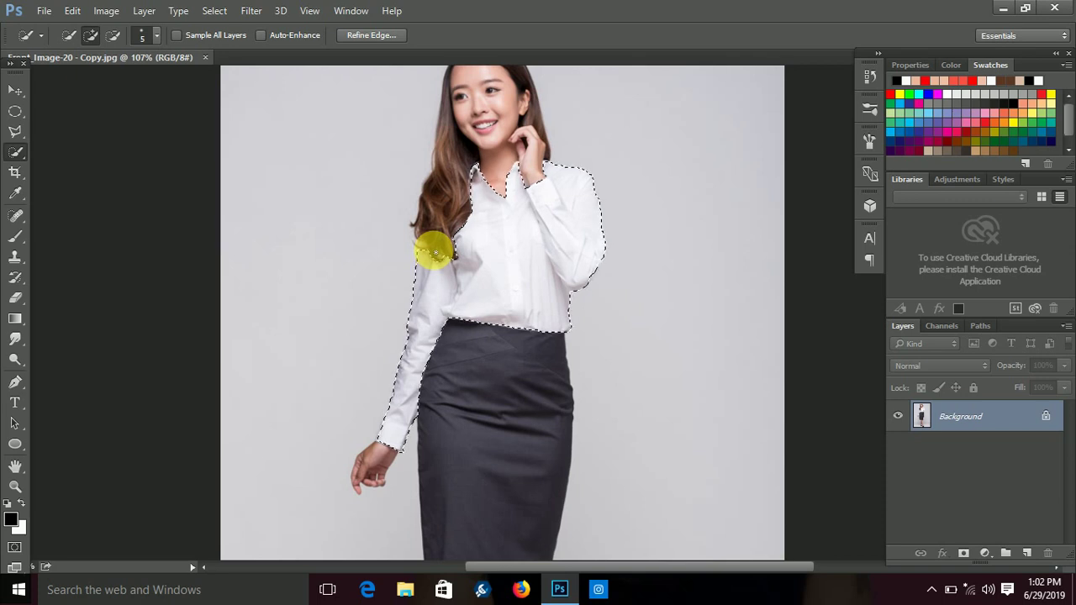
- Zoom out to show the whole figure
left_click(15, 486)
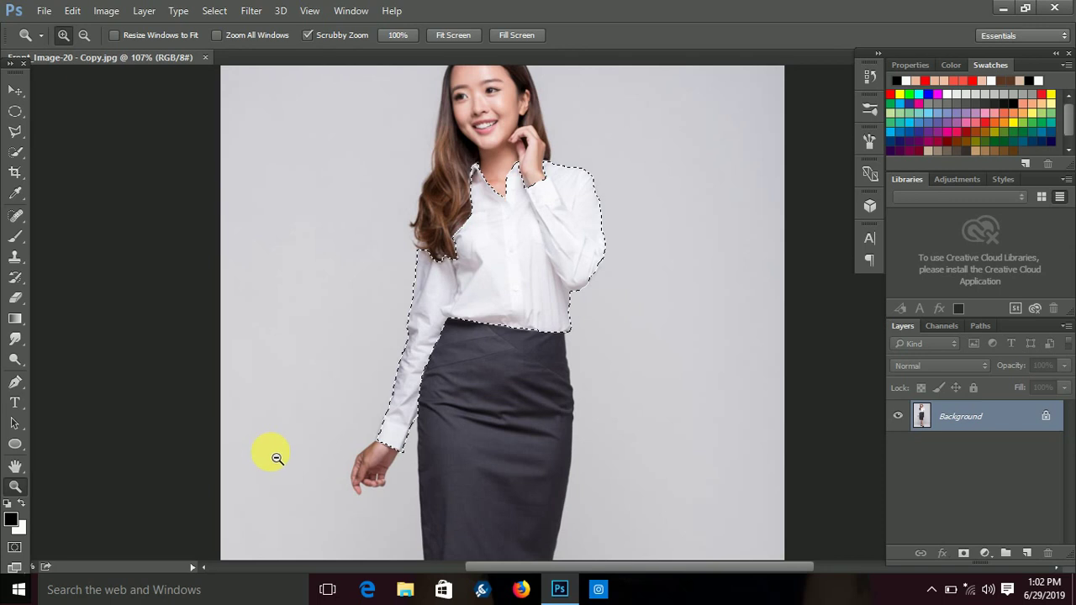
left_click(278, 458, "alt")
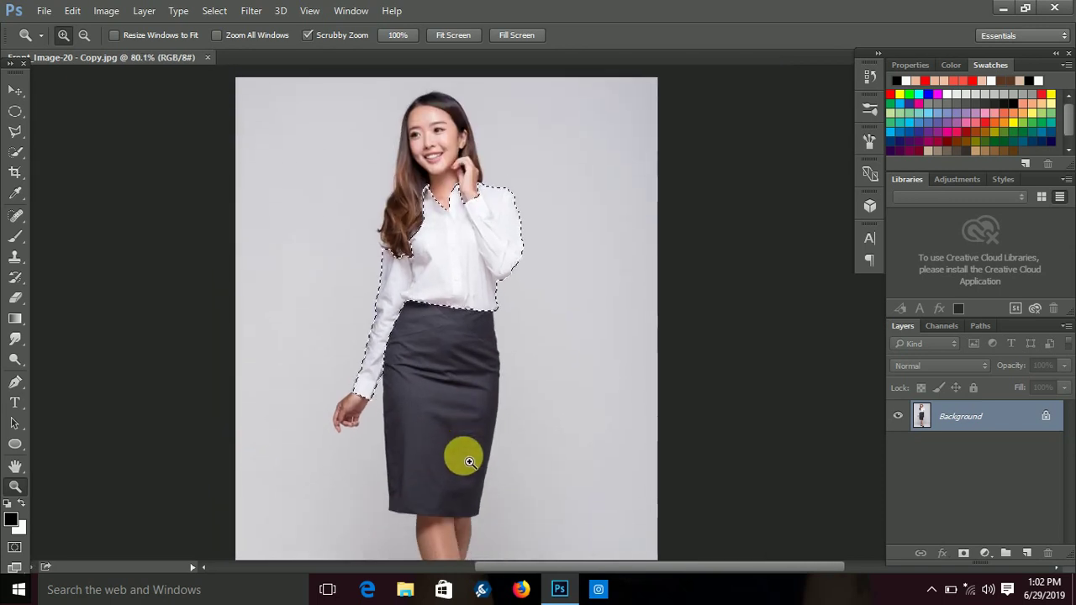
scroll(469, 462, "down", 2)
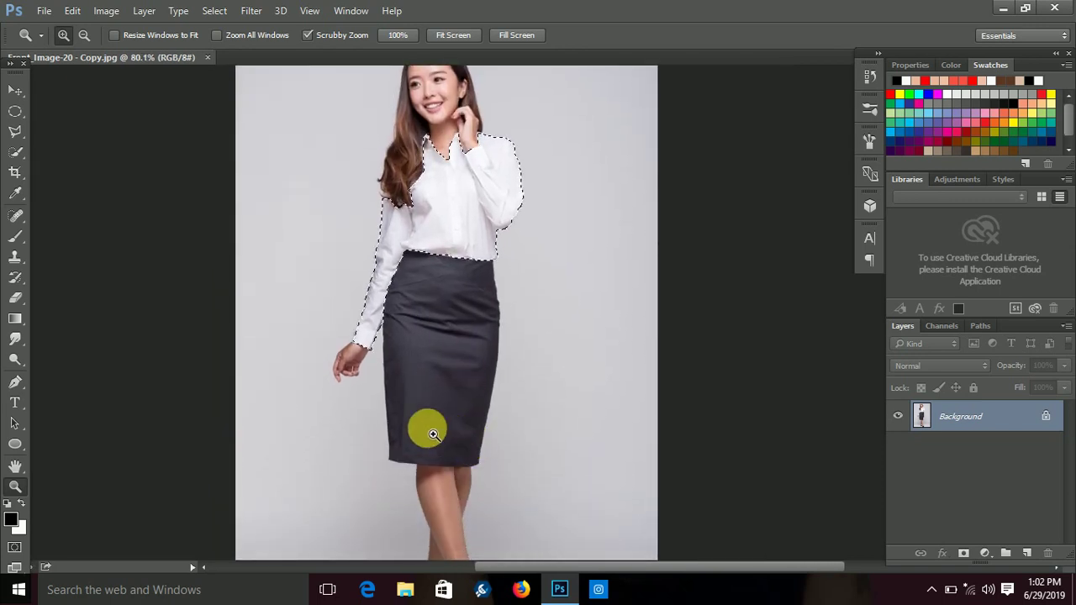
- Apply Hue/Saturation to the shirt: Hue -63, Saturation +68, Lightness -11
left_click(105, 11)
mouse_move(130, 50)
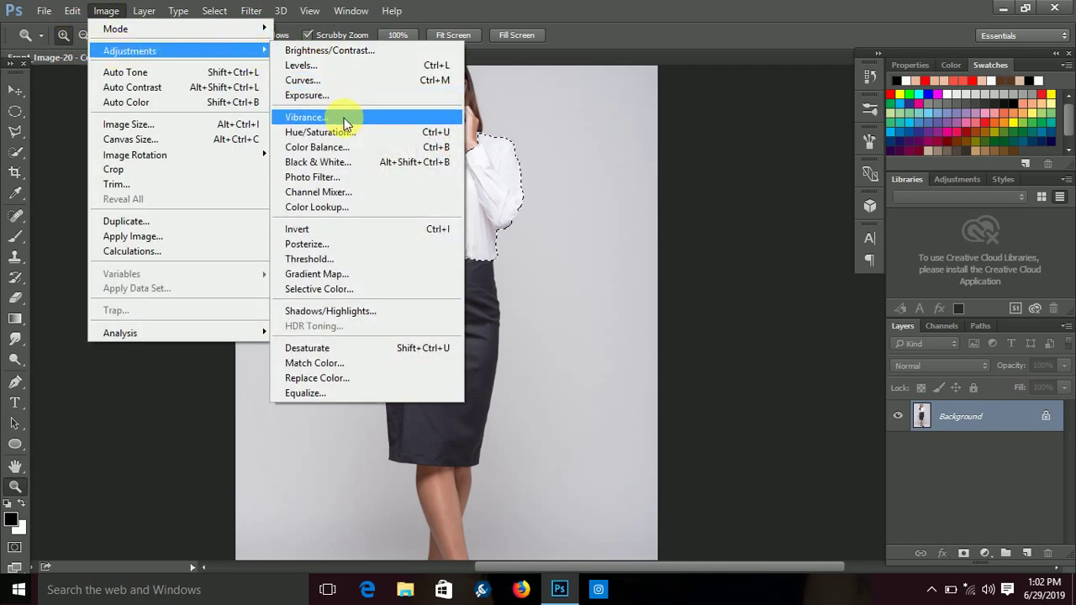
left_click(393, 131)
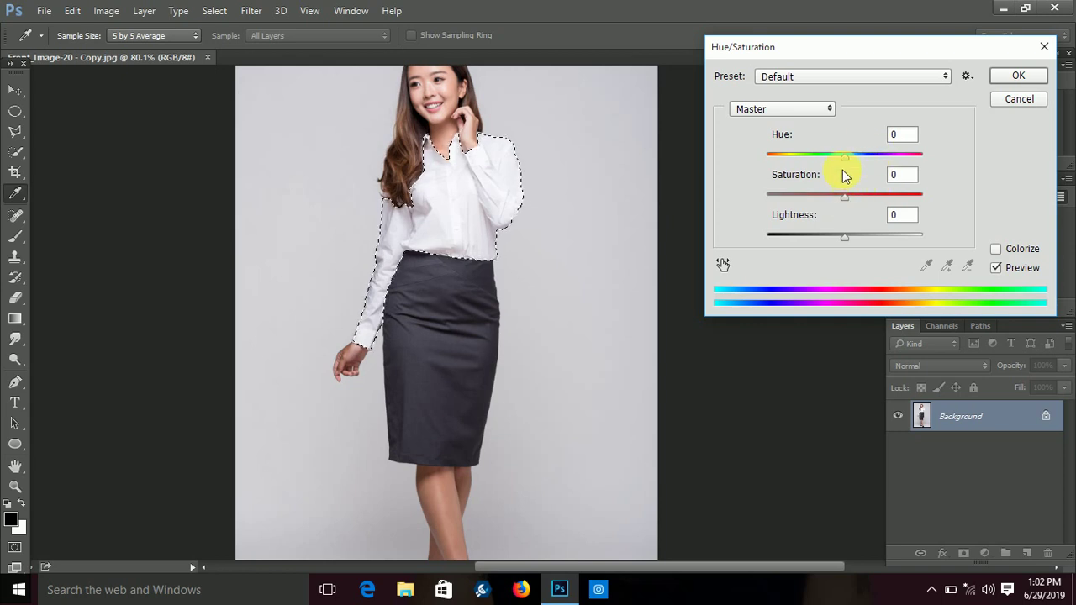
left_click_drag(844, 156, 766, 164)
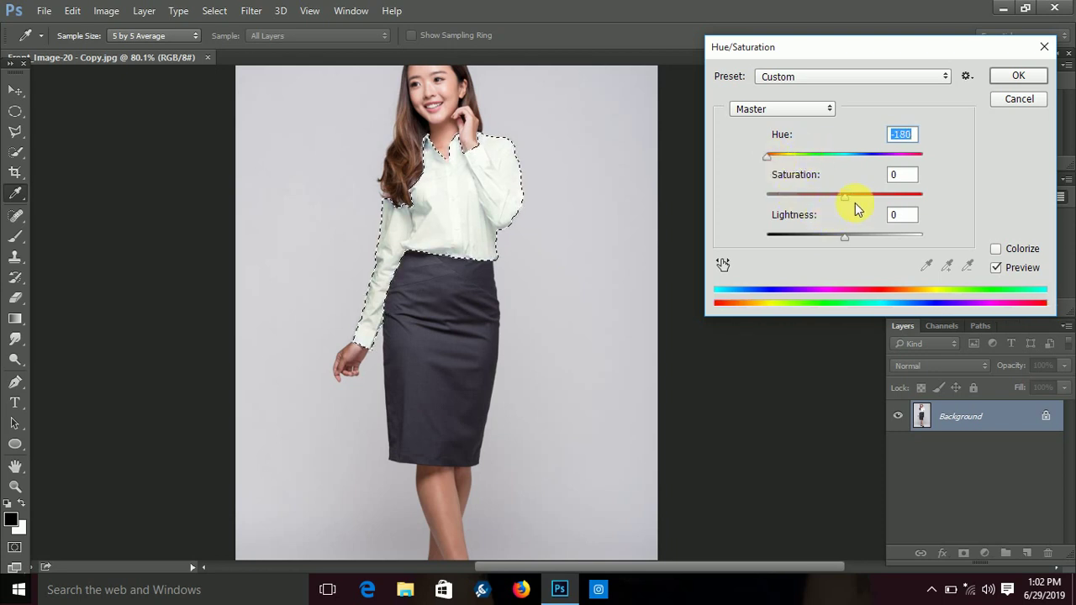
left_click_drag(845, 196, 865, 198)
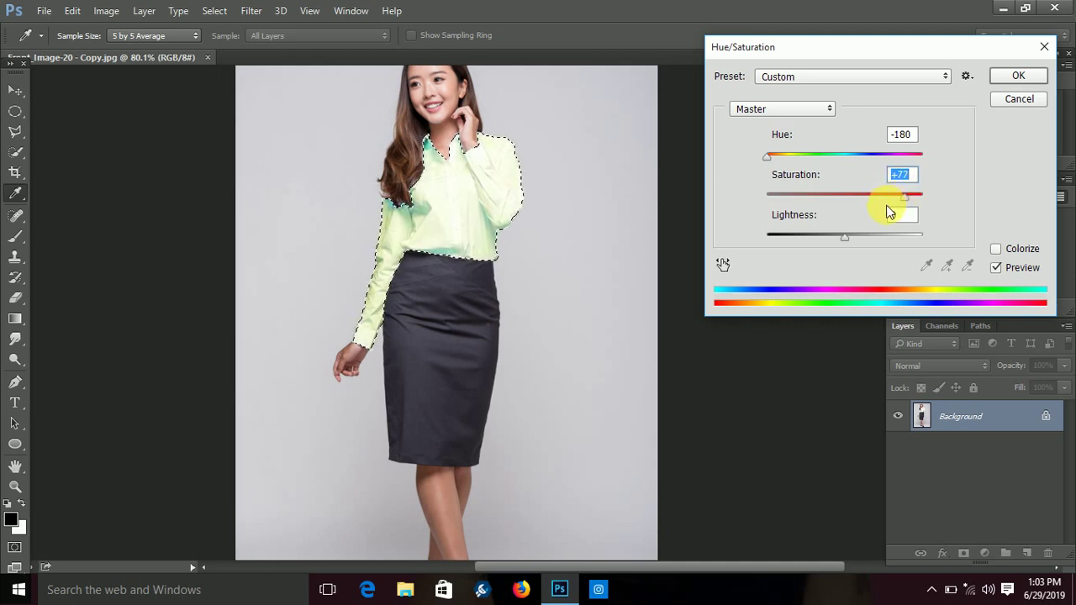
mouse_move(846, 239)
left_mouse_down()
mouse_move(883, 240)
mouse_move(836, 254)
left_mouse_up()
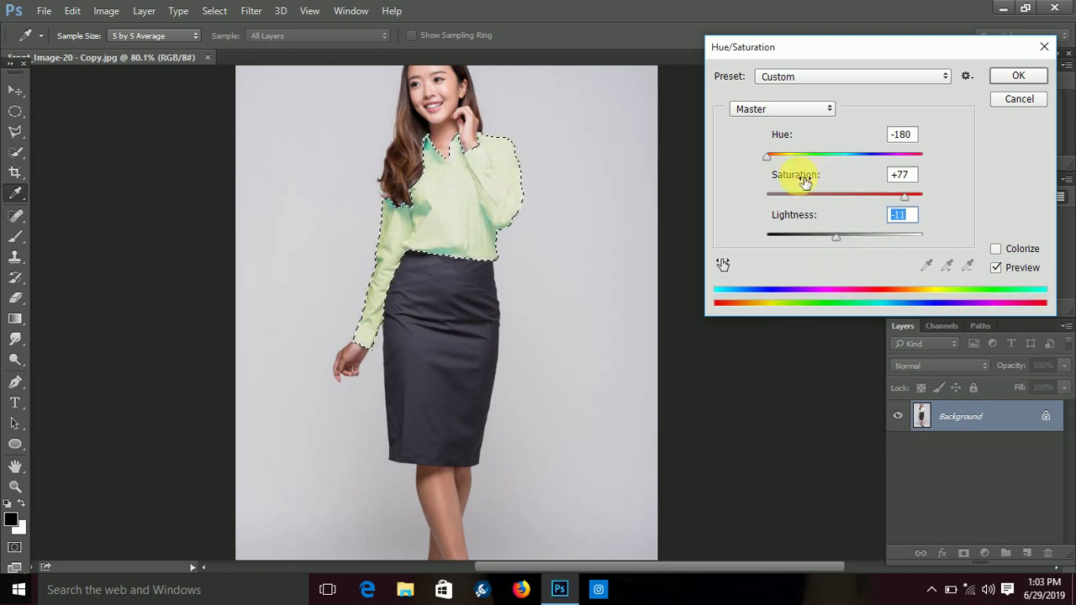
left_click_drag(768, 158, 783, 159)
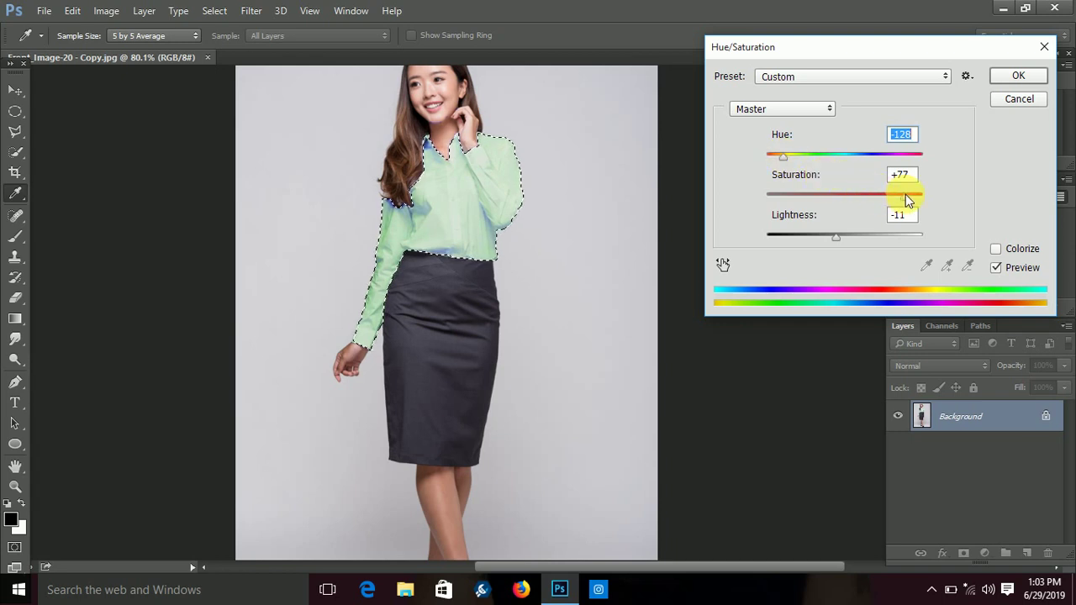
left_click_drag(905, 199, 915, 197)
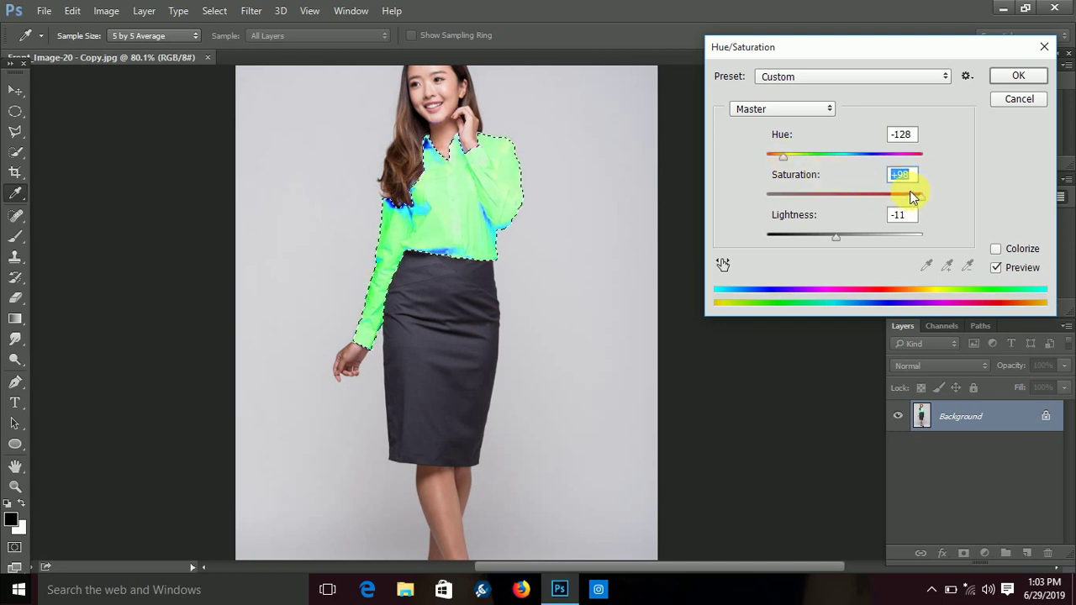
left_click_drag(916, 197, 904, 197)
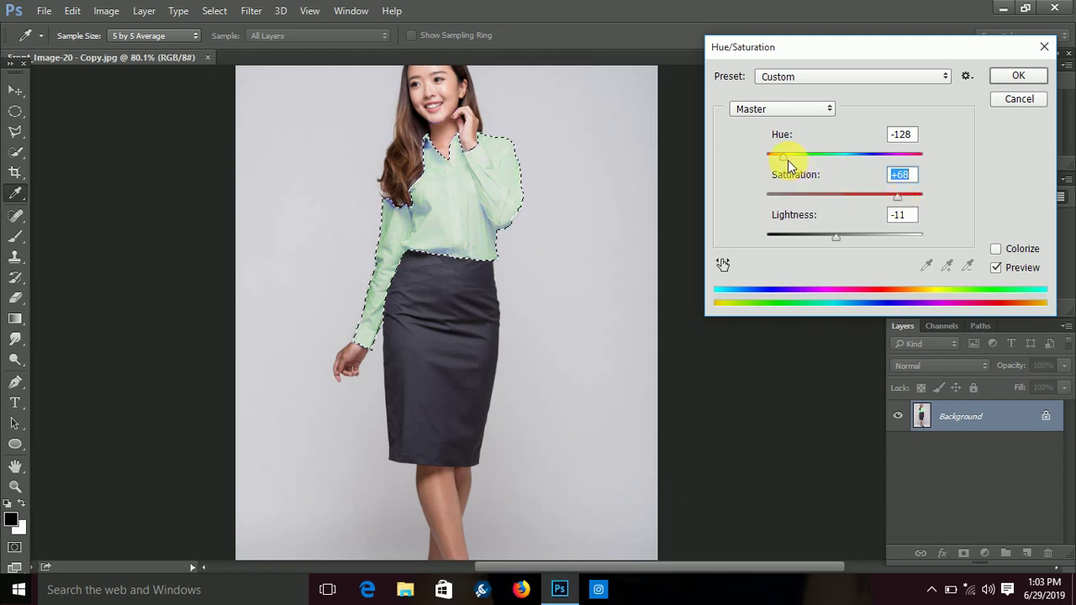
left_click_drag(787, 159, 806, 157)
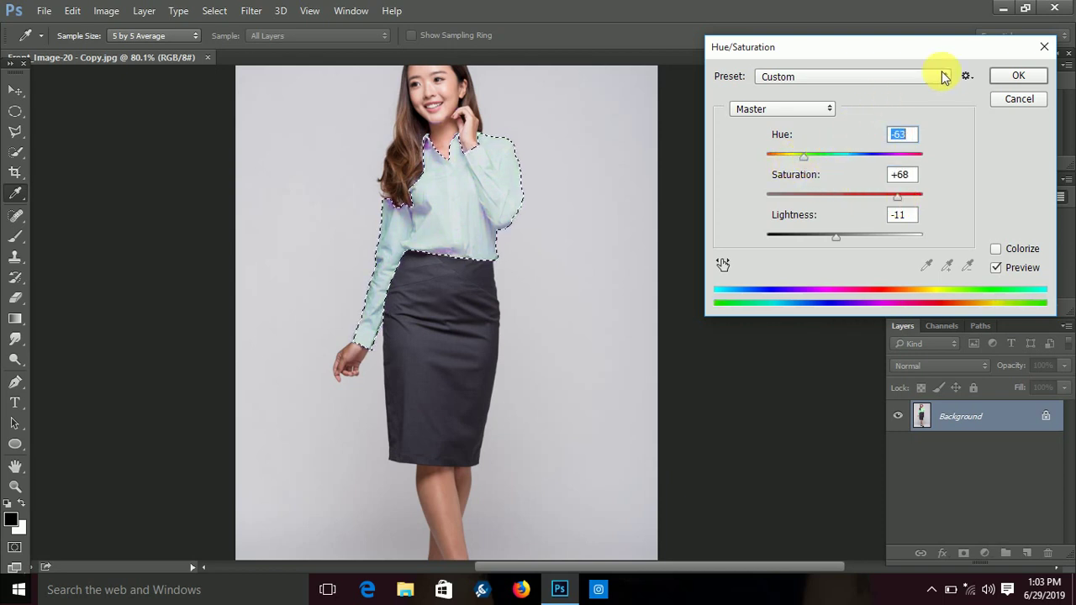
left_click(1013, 76)
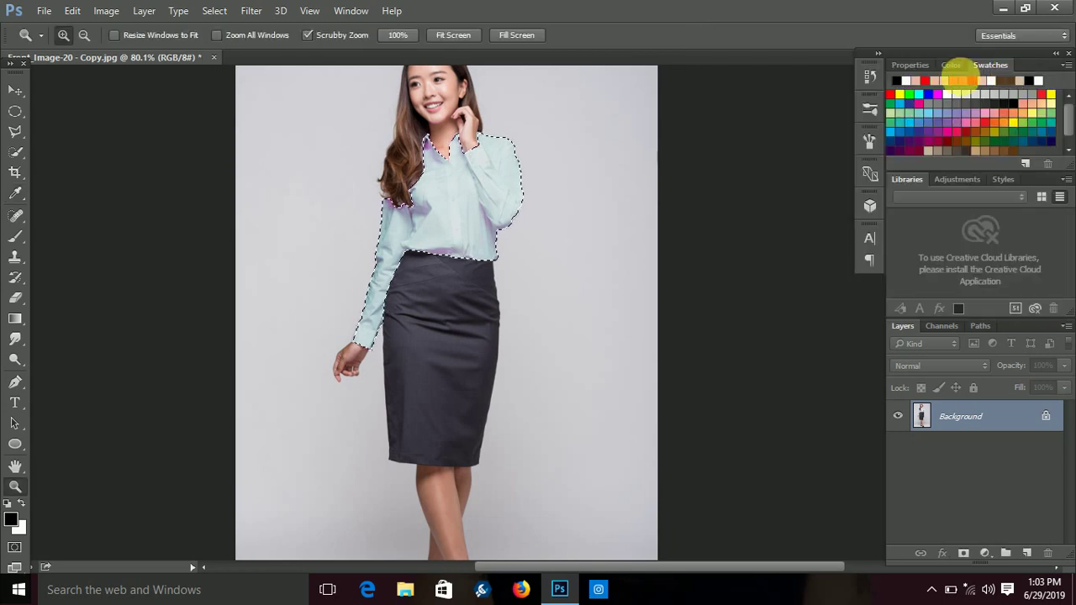
- Apply a second Hue/Saturation pass at Hue -34, Saturation +47 for a mint-green shirt
left_click(107, 10)
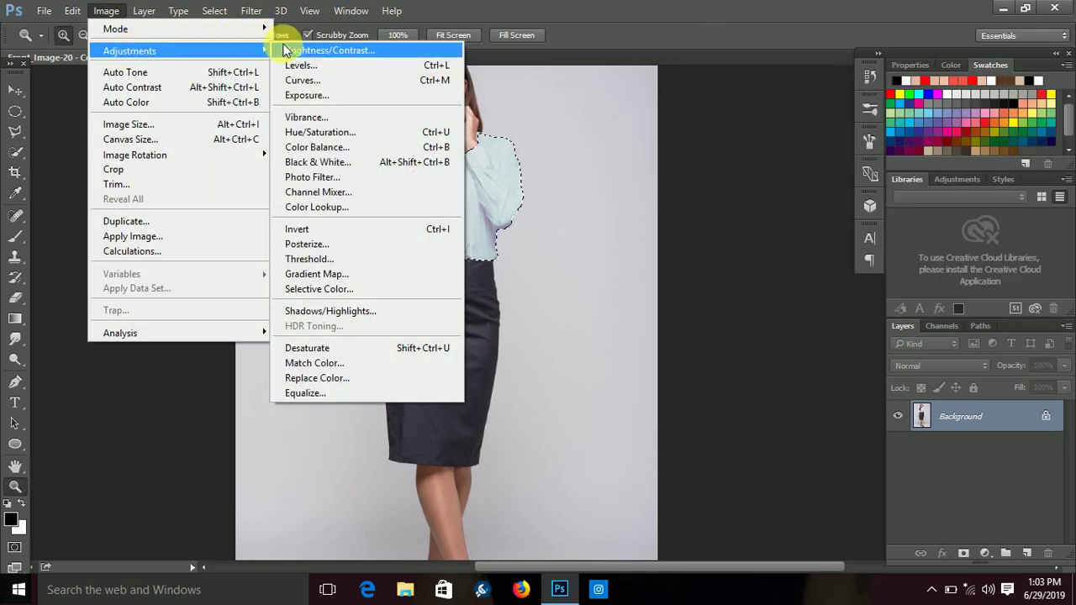
left_click(347, 133)
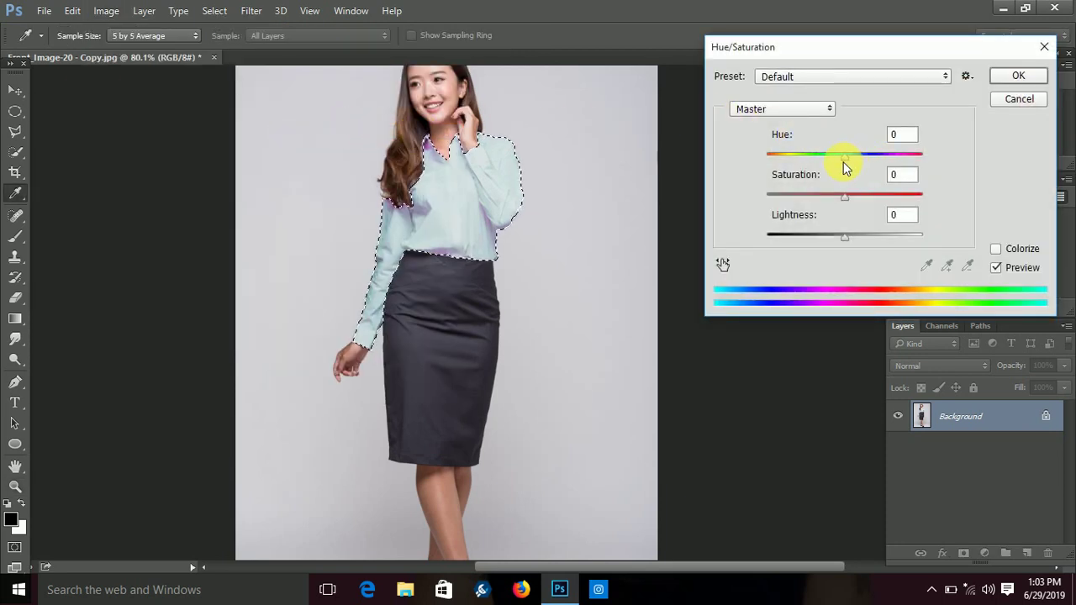
left_click_drag(846, 162, 893, 154)
left_click_drag(845, 197, 874, 195)
left_click_drag(890, 156, 809, 168)
mouse_move(773, 167)
left_mouse_down()
mouse_move(756, 178)
mouse_move(814, 165)
left_mouse_up()
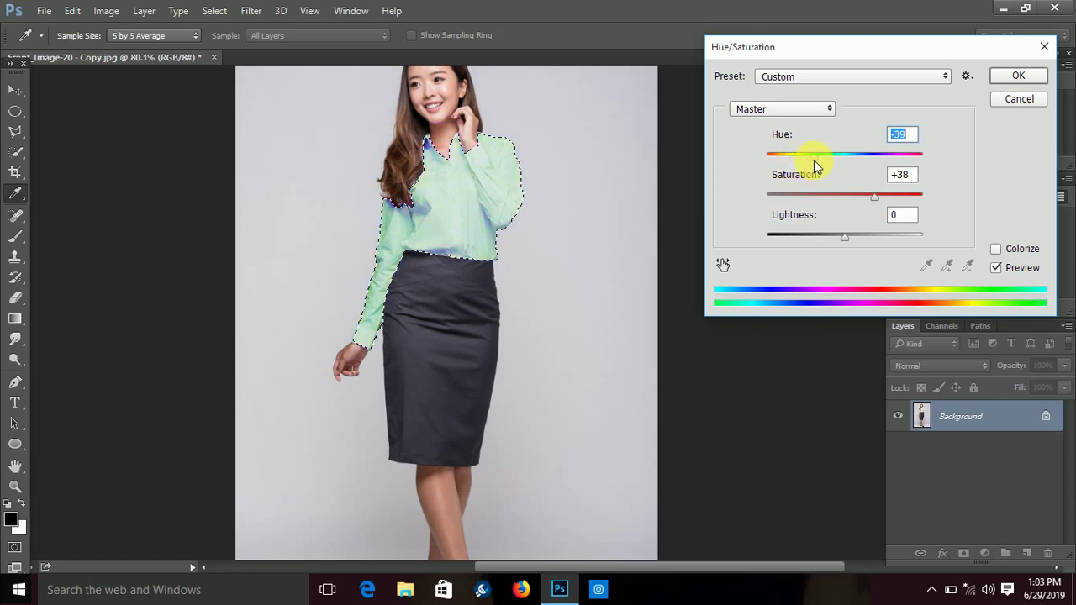
left_click_drag(874, 195, 879, 196)
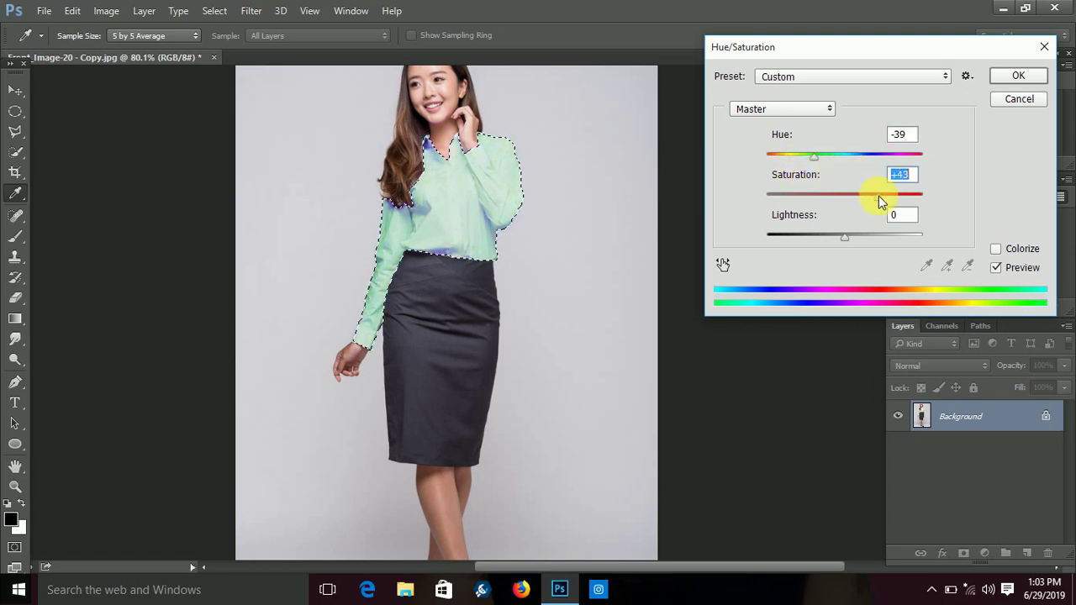
left_click_drag(814, 157, 818, 157)
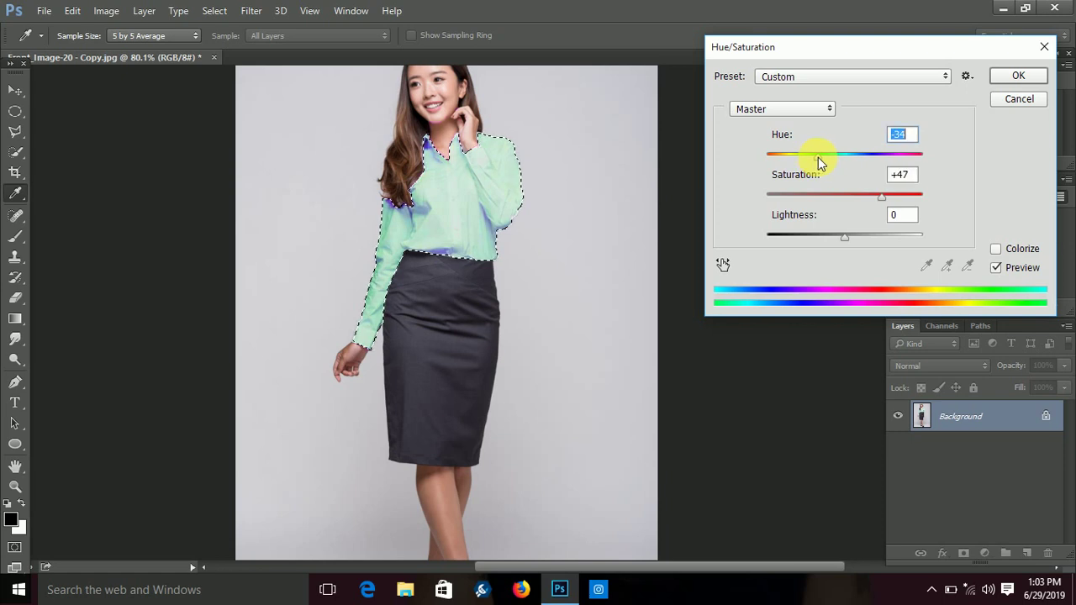
left_click(1009, 76)
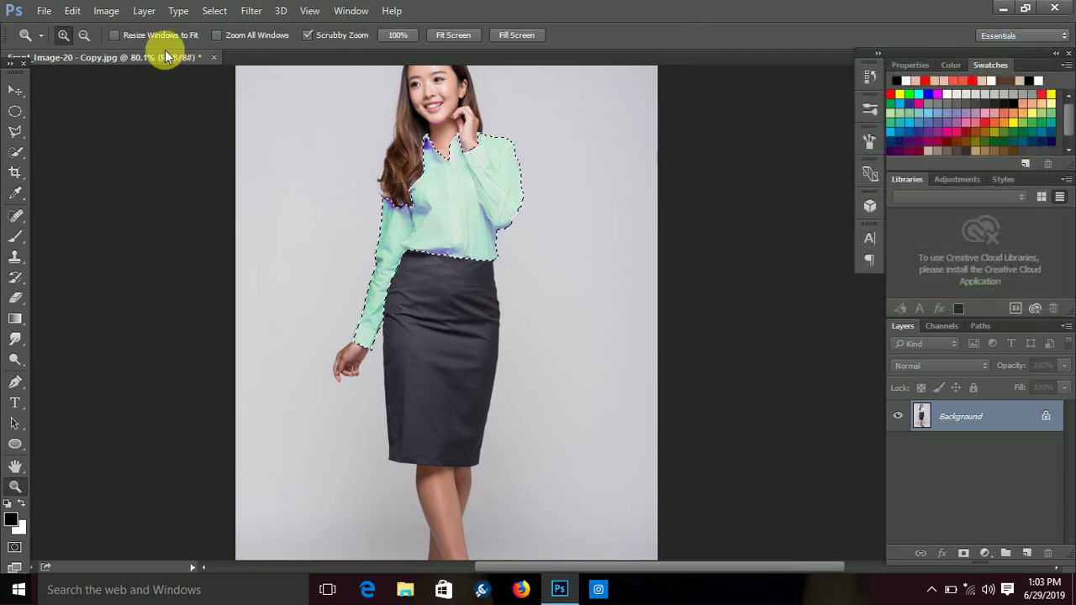
- Darken the shirt with Brightness/Contrast, setting brightness to -39
left_click(110, 12)
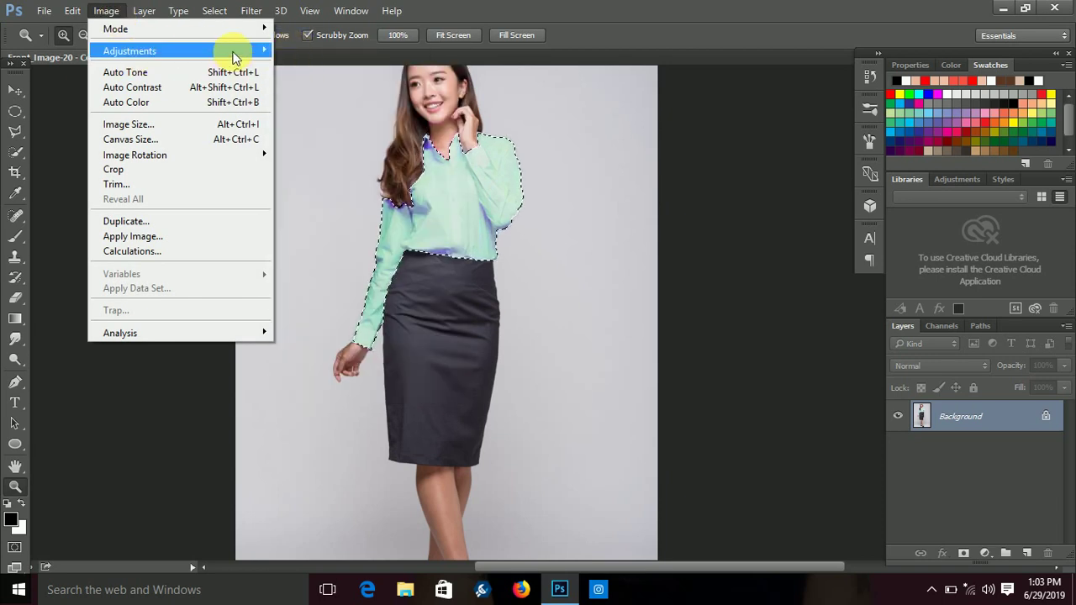
mouse_move(130, 51)
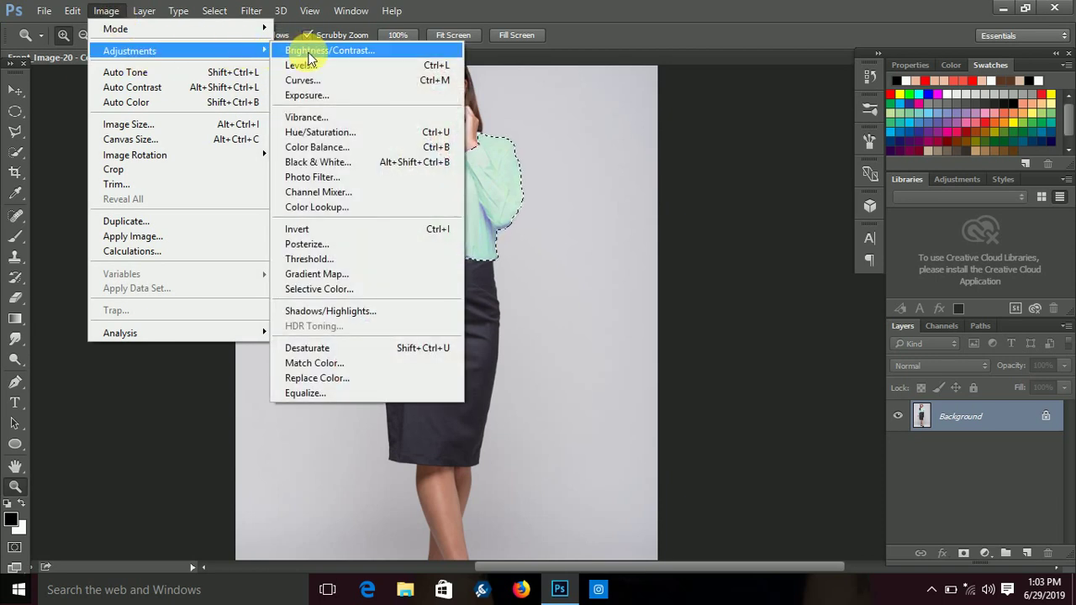
left_click(310, 51)
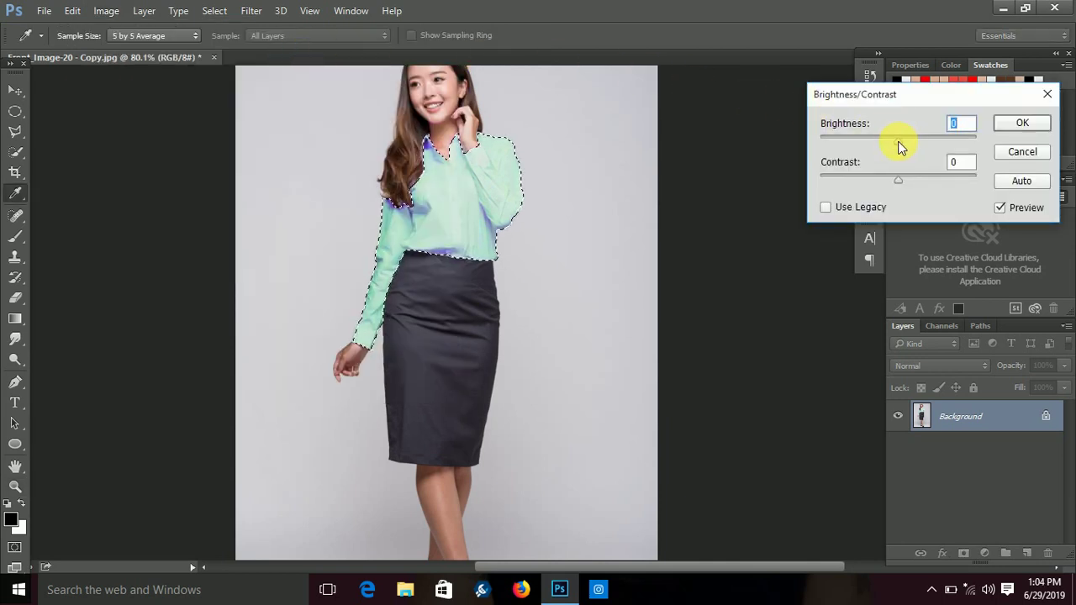
left_click_drag(898, 145, 879, 150)
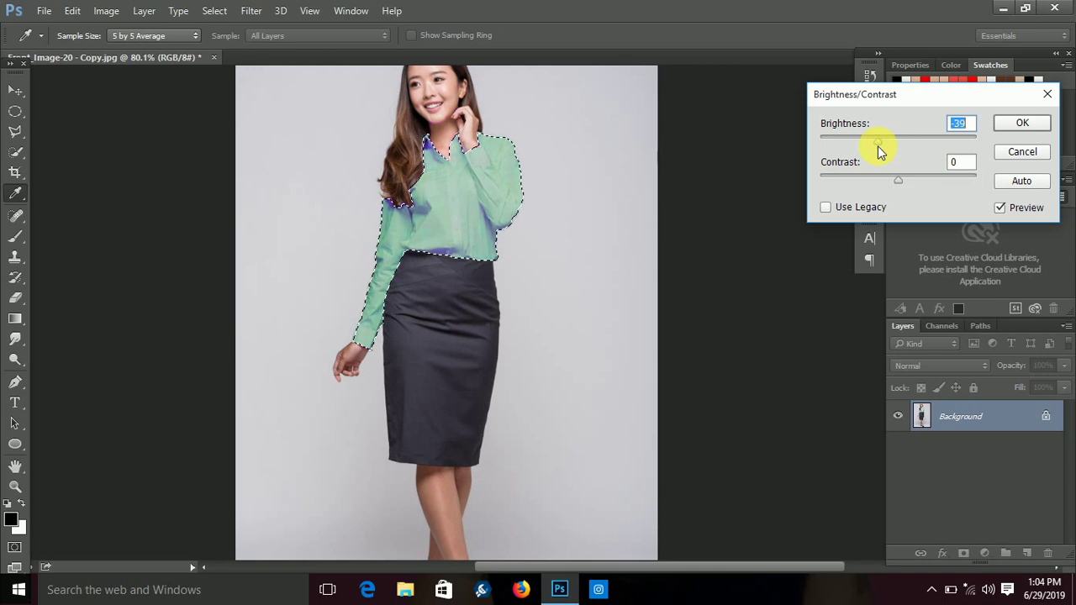
left_click(1023, 124)
- Apply Hue/Saturation with Hue +76 and Lightness -27 to turn the shirt dusky blue
key("z")
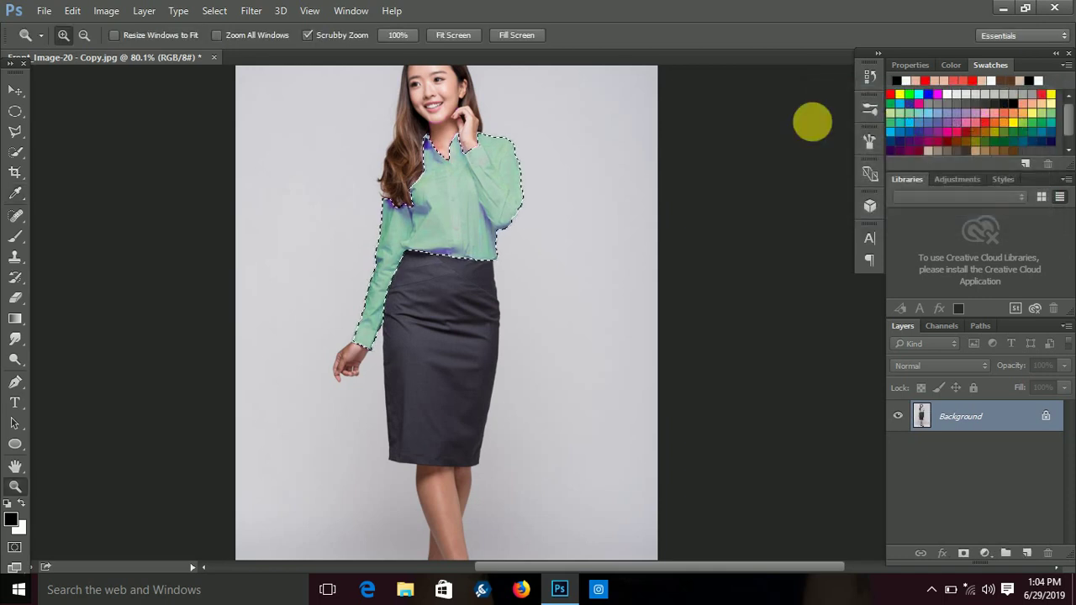
left_click(109, 11)
mouse_move(130, 50)
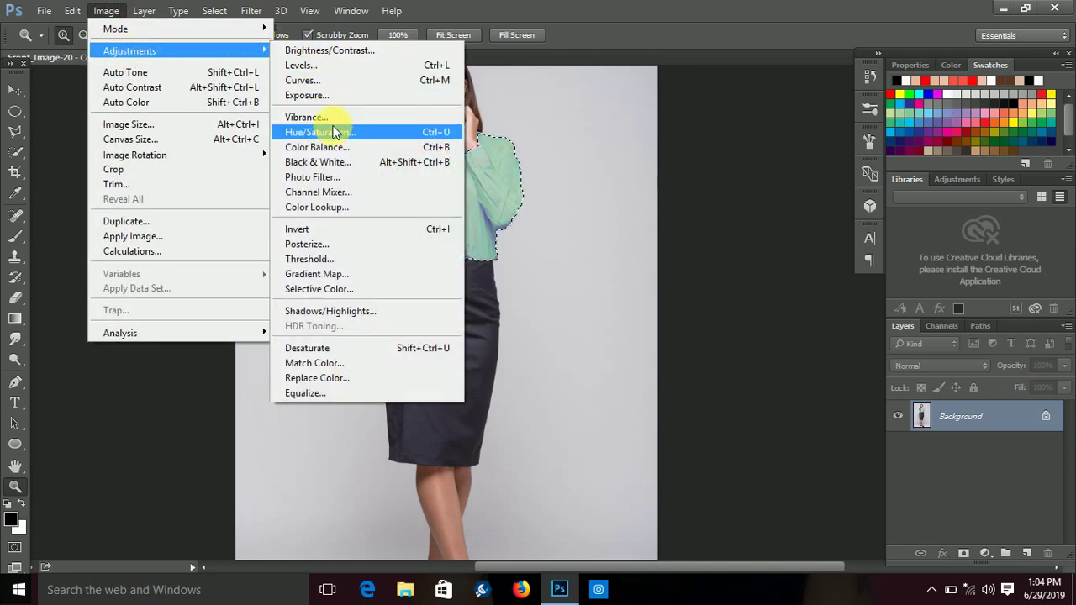
left_click(319, 132)
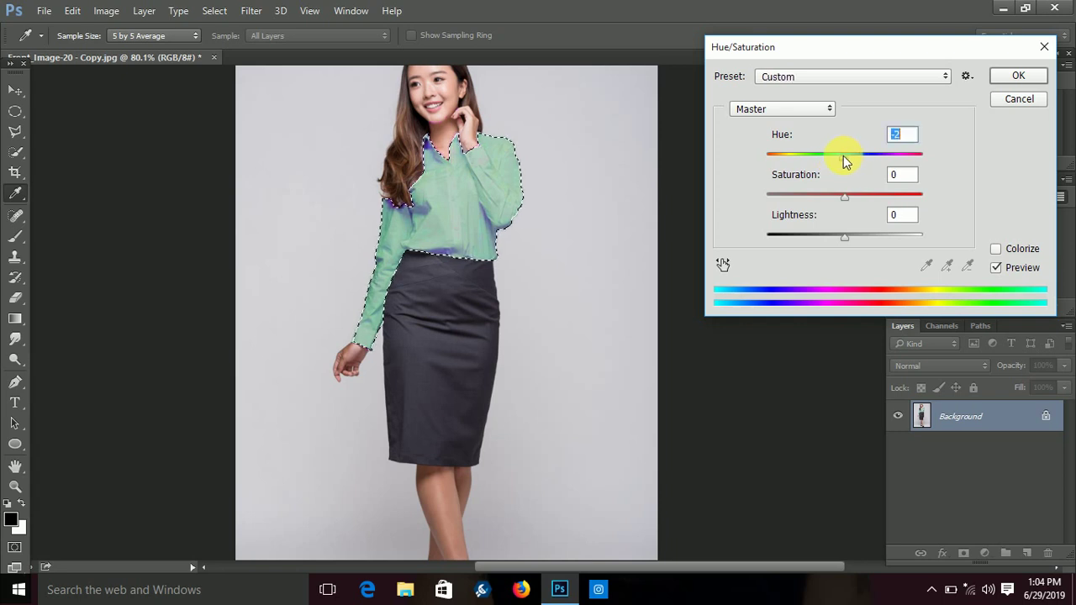
mouse_move(844, 161)
left_mouse_down()
mouse_move(781, 160)
mouse_move(874, 158)
left_mouse_up()
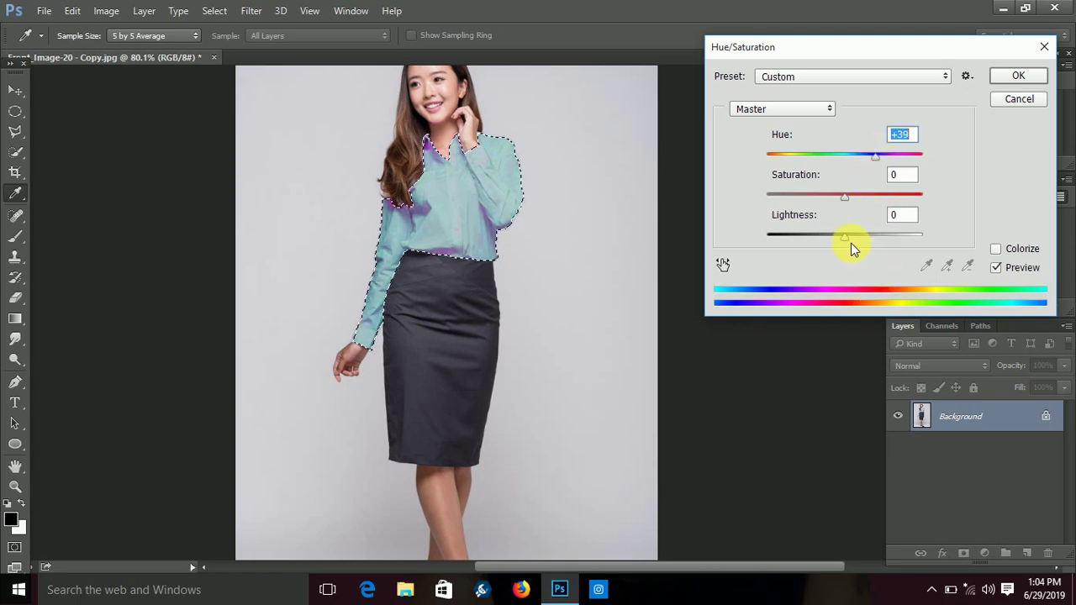
mouse_move(844, 236)
left_mouse_down()
mouse_move(867, 236)
mouse_move(817, 242)
mouse_move(825, 248)
left_mouse_up()
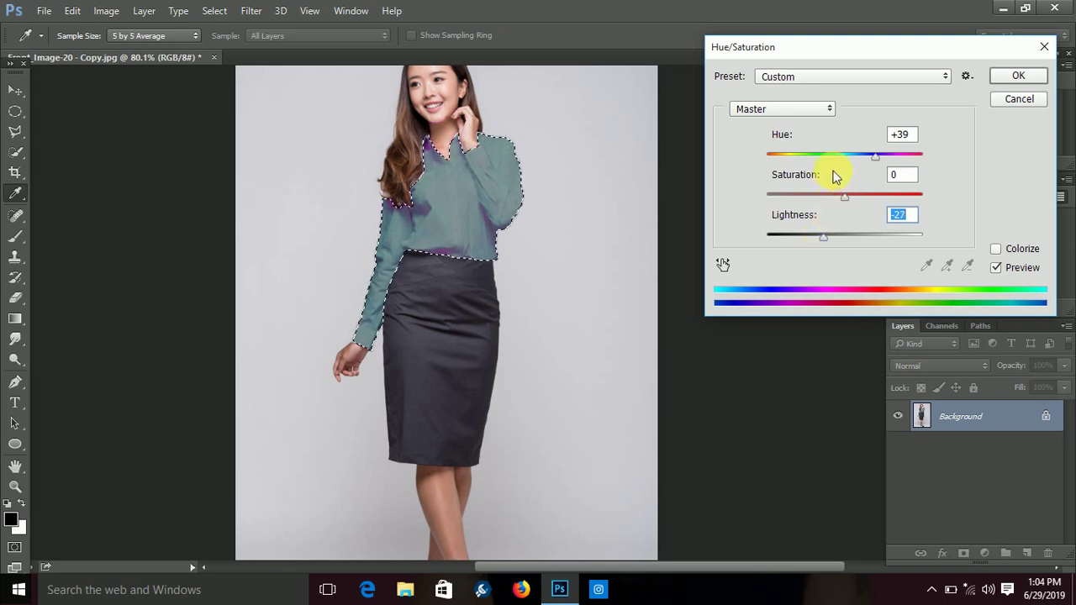
left_click_drag(878, 156, 890, 158)
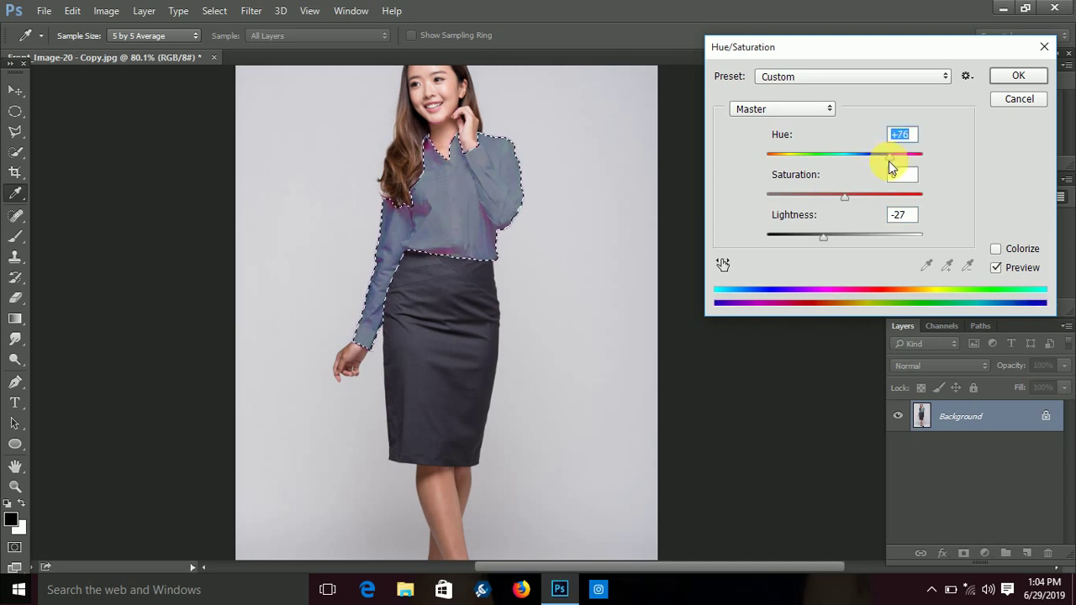
left_click(1000, 78)
- Remove the selection around the shirt and zoom out to see the whole photo
key("z")
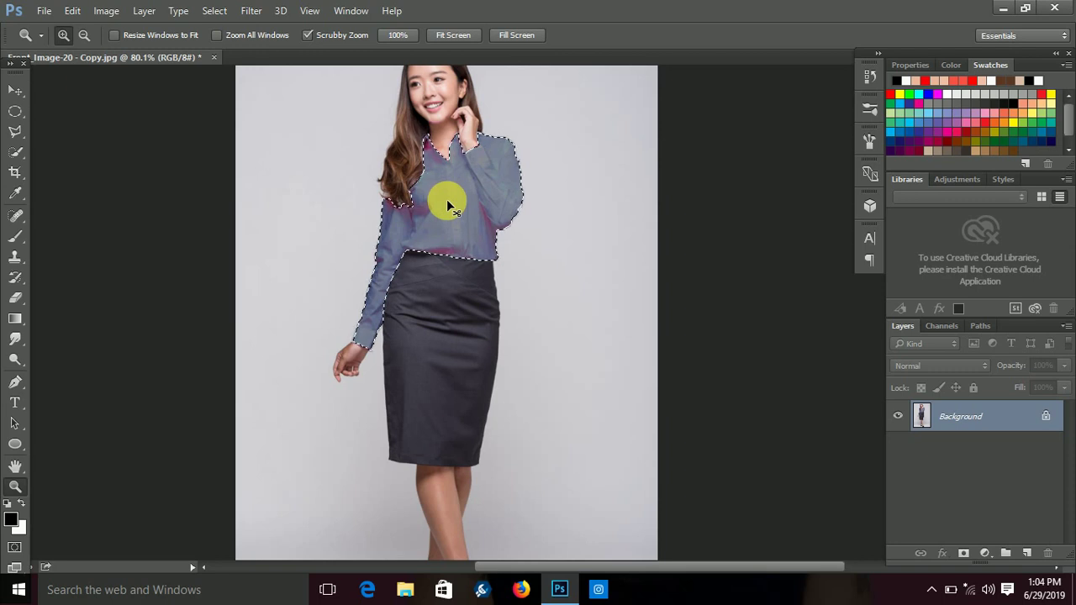
key("ctrl+d")
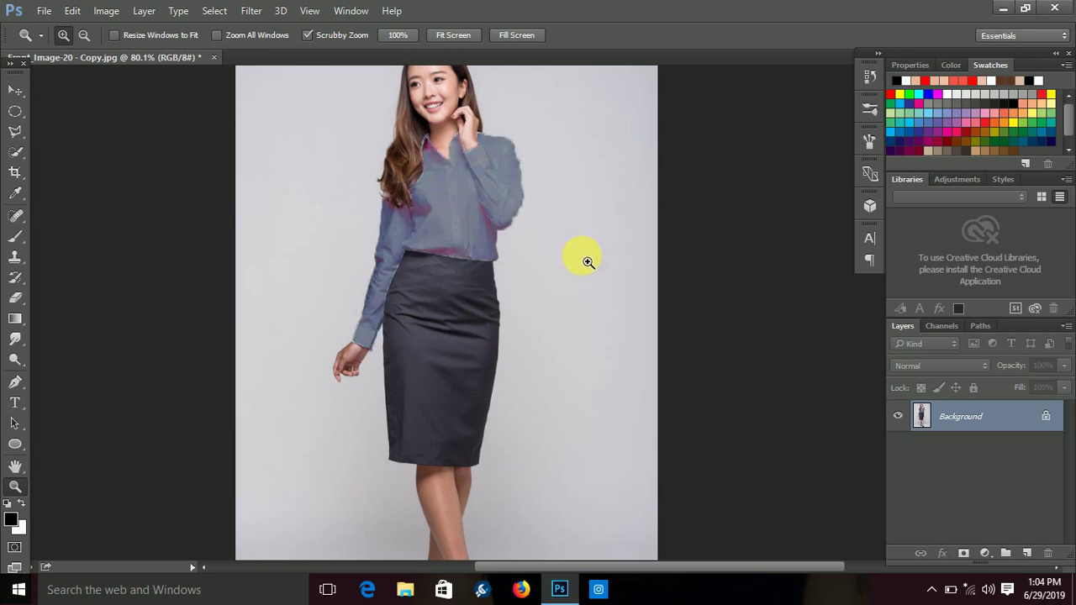
left_click(471, 300, "alt")
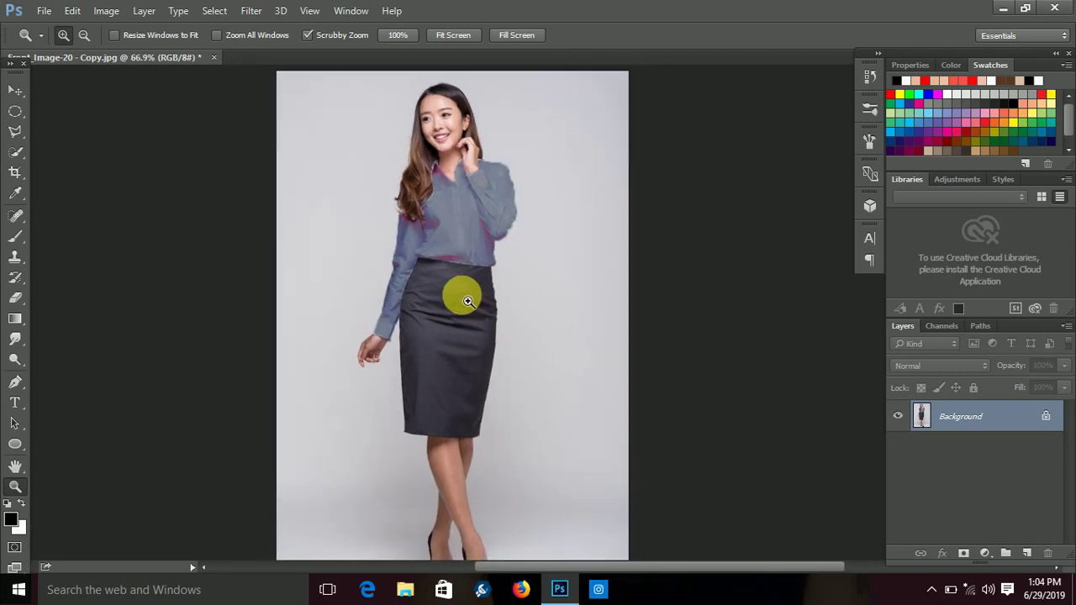
- Browse to Front_Image-20 - Copy in the Open dialog and double-click it
left_click(45, 11)
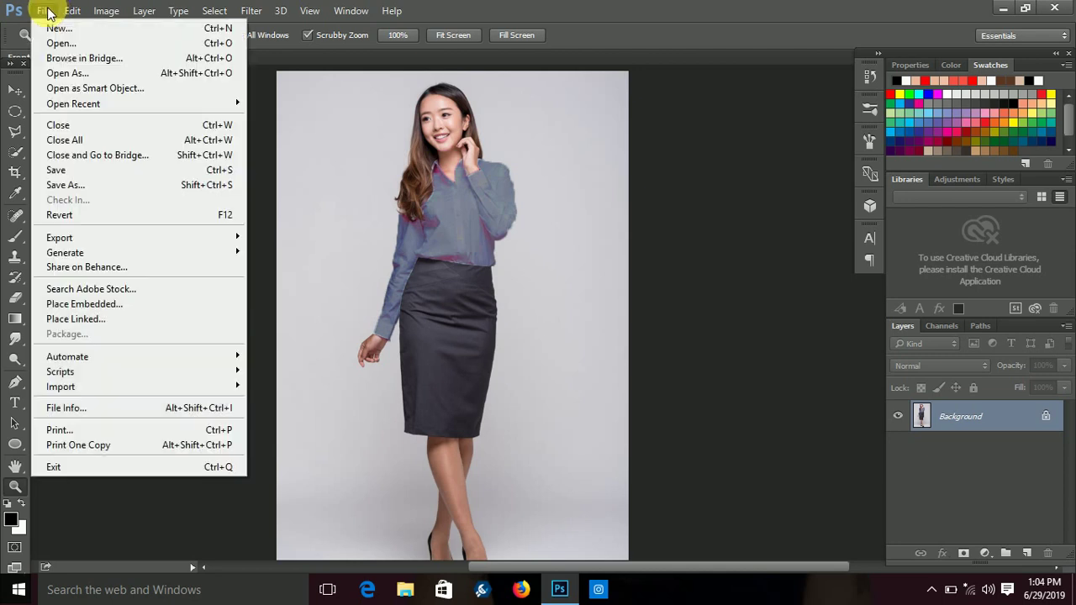
left_click(42, 40)
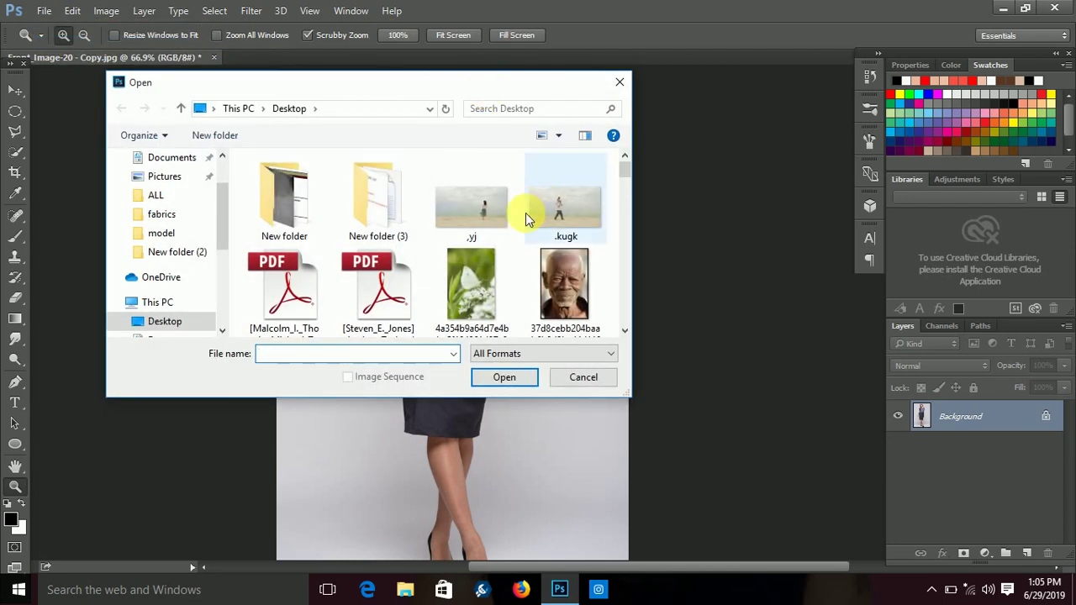
left_click_drag(625, 165, 627, 205)
double_click(367, 211)
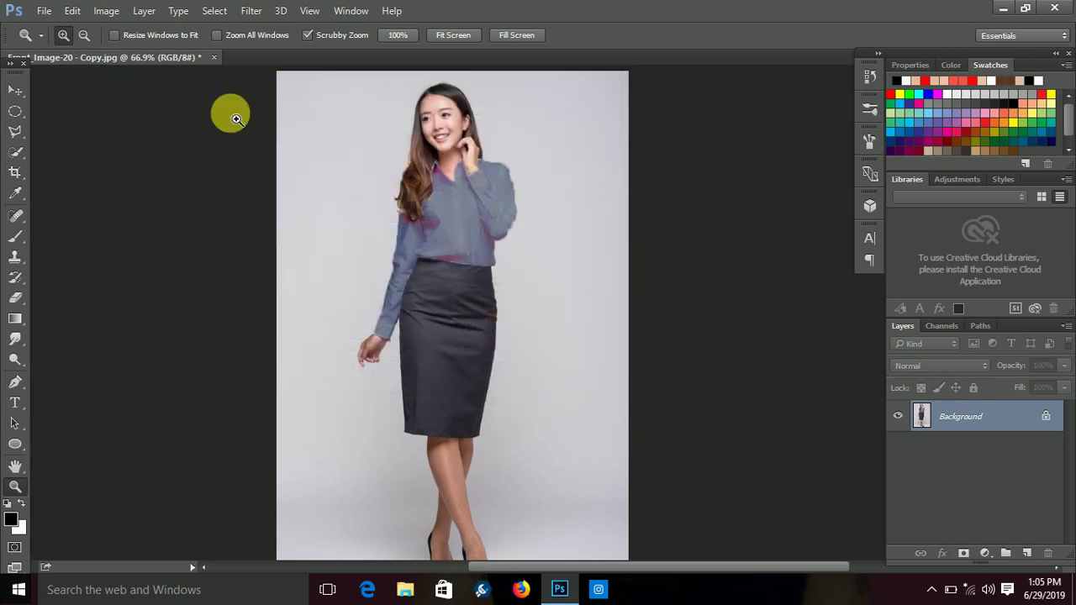
- Open the original Front_Image-20 - Copy in Windows Photos via its right-click menu
left_click(38, 9)
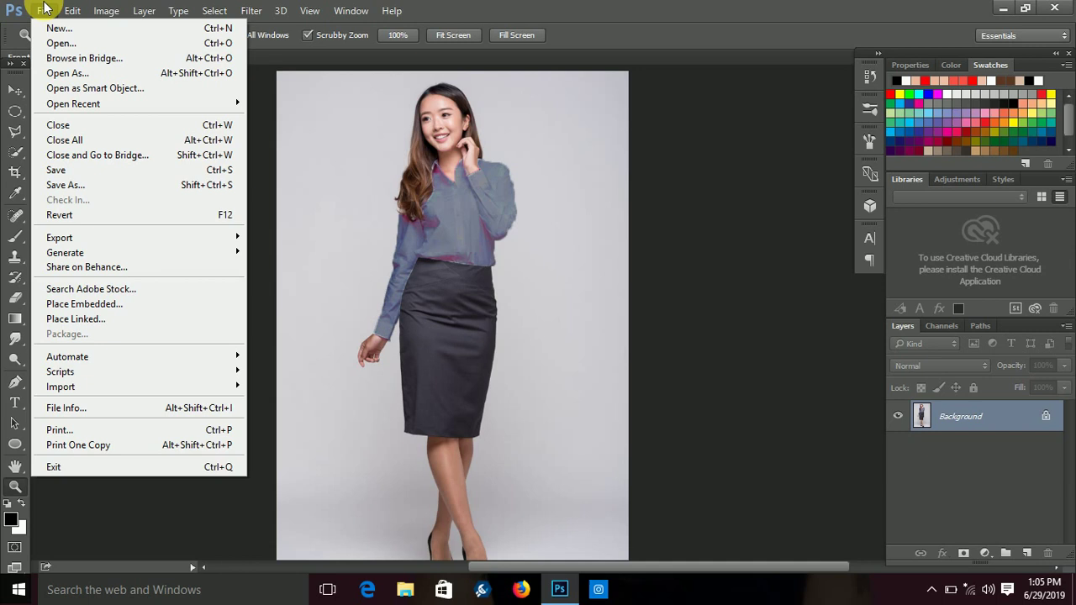
left_click(57, 44)
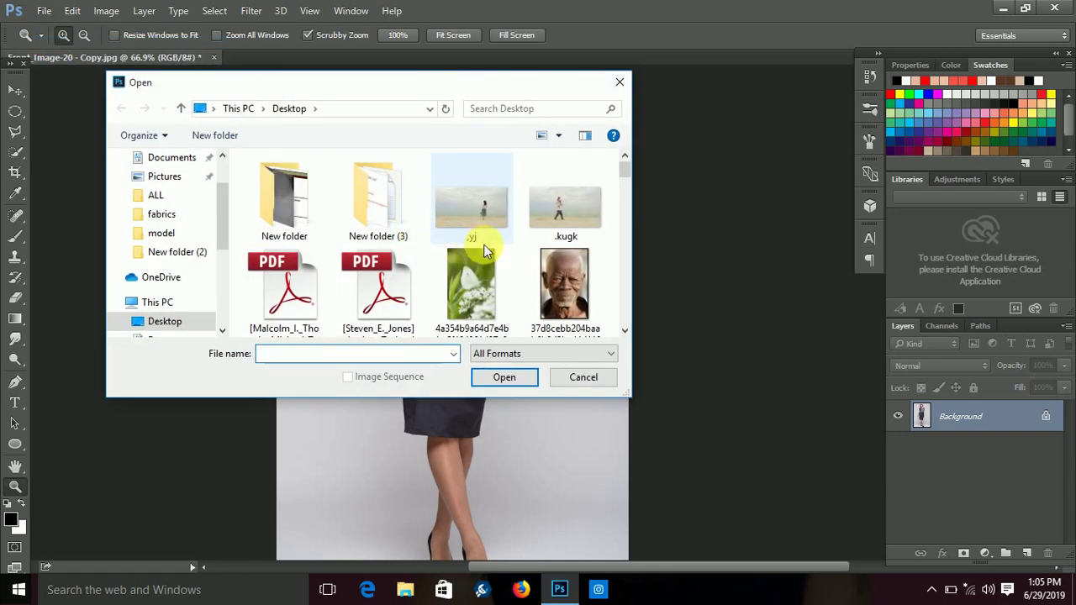
scroll(483, 245, "down", 3)
scroll(470, 245, "down", 3)
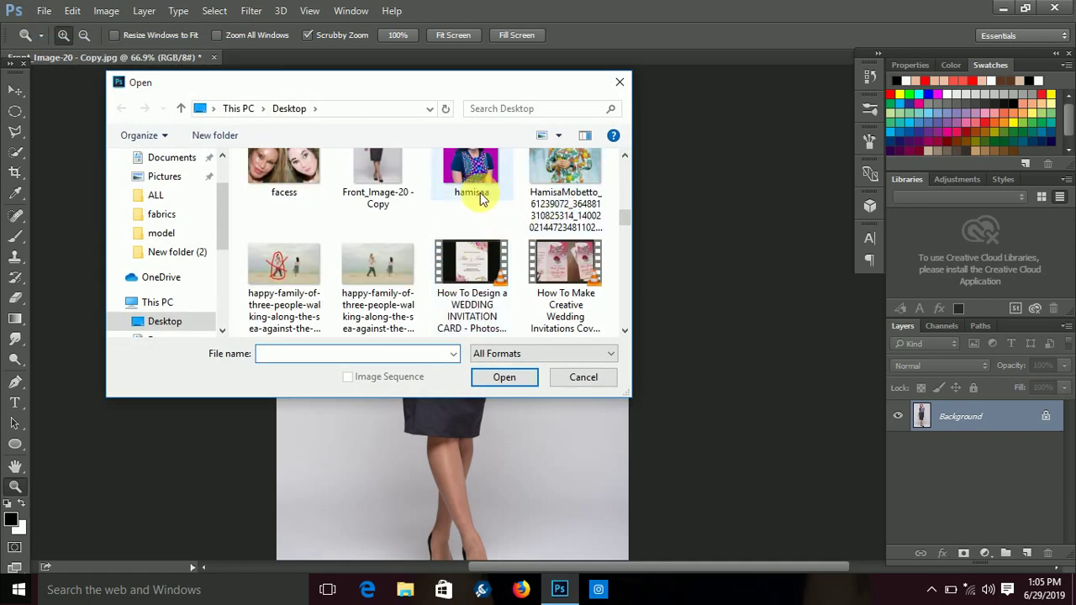
left_click(375, 166)
right_click(375, 168)
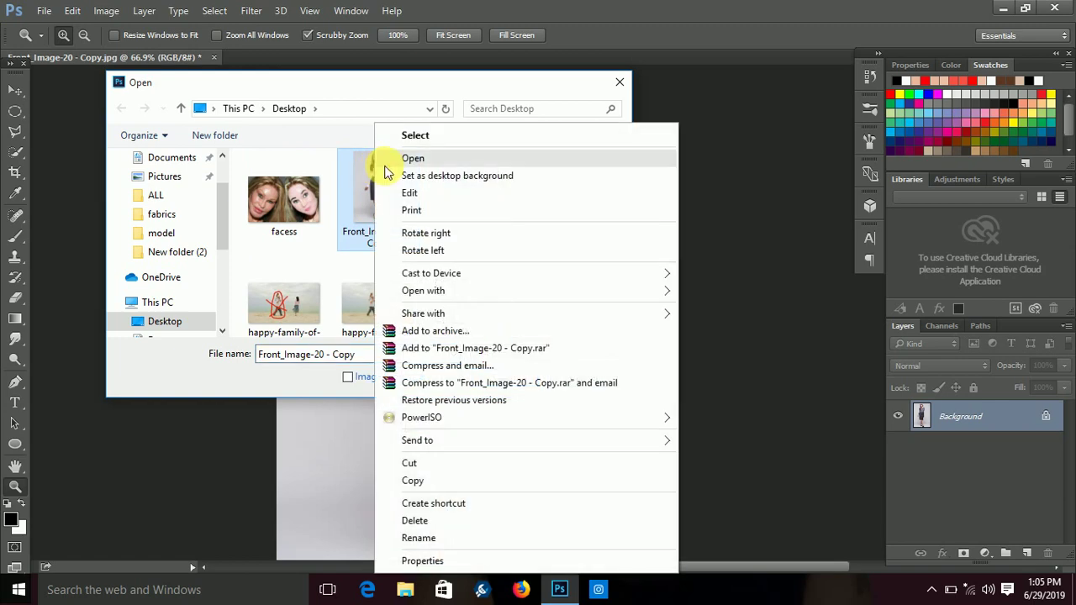
left_click(400, 161)
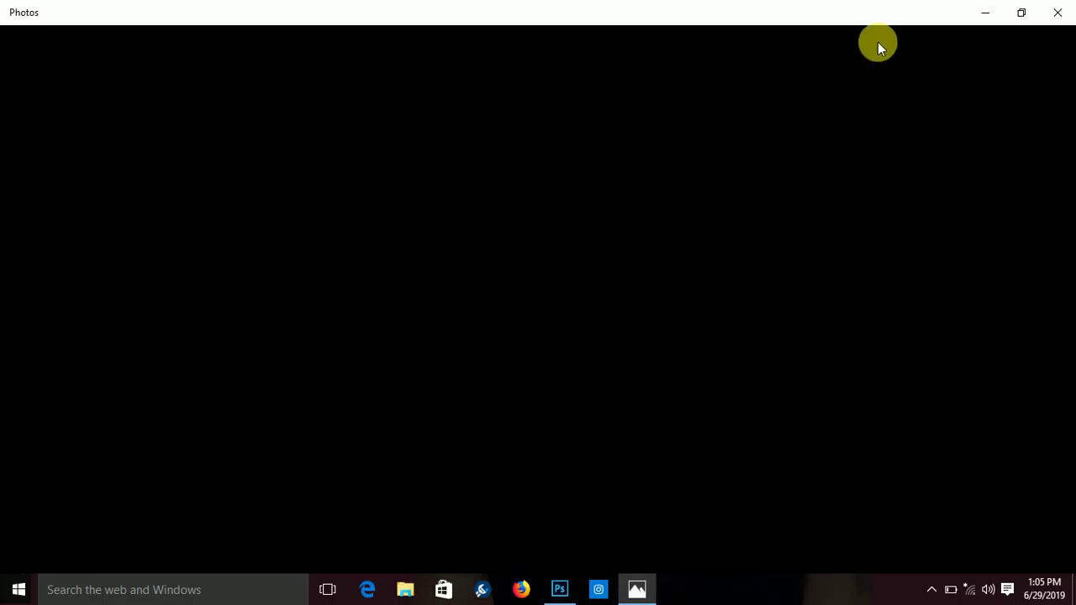
- Compare the original white-shirt photo in Photos beside Photoshop, then close the viewer
double_click(832, 13)
left_click(574, 89)
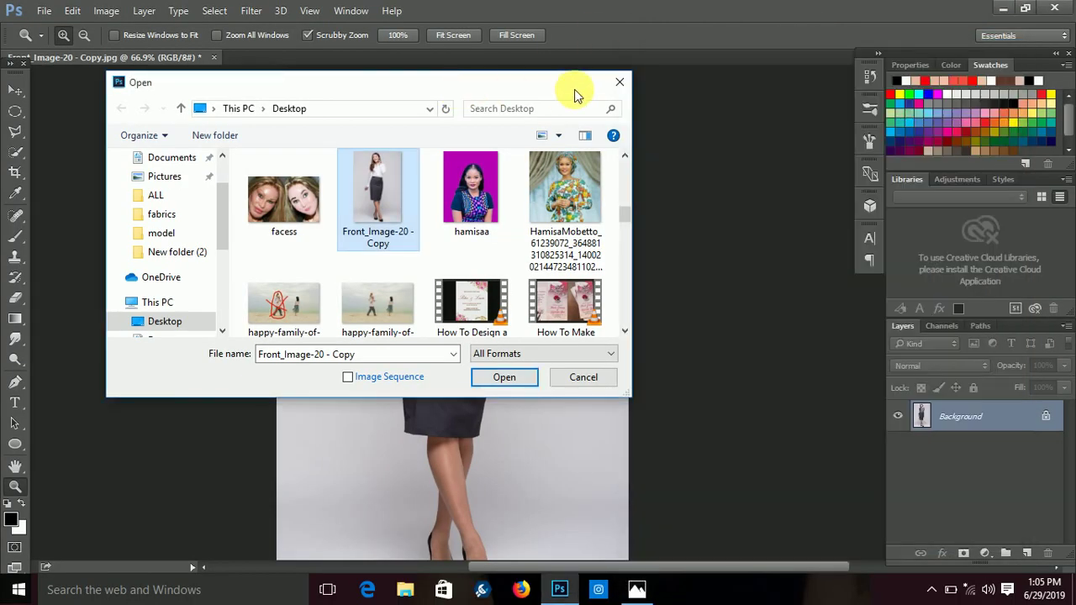
left_click(619, 82)
left_click(637, 590)
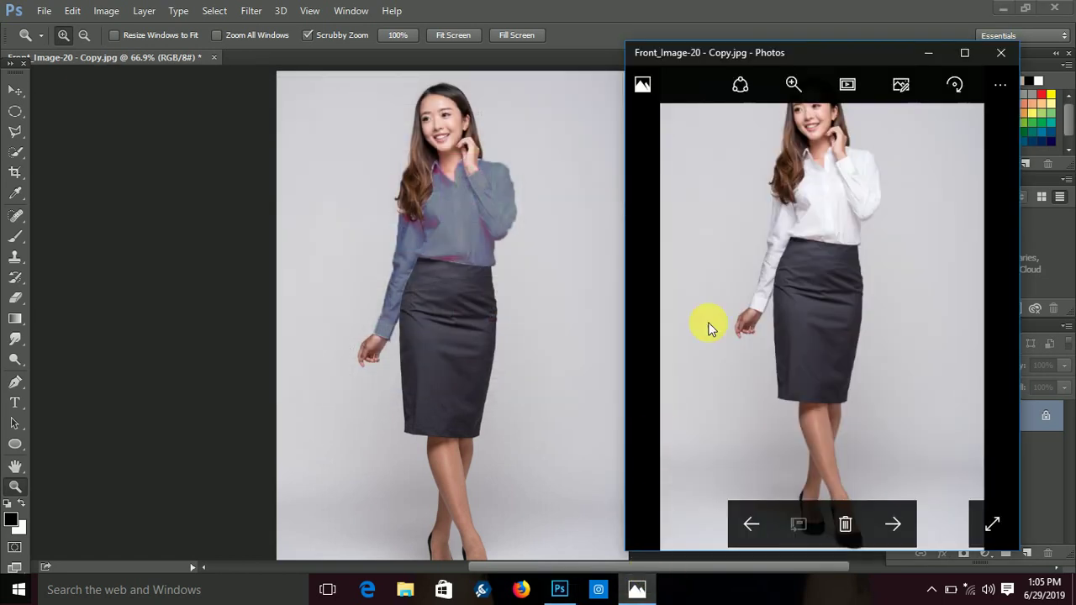
left_click(805, 180)
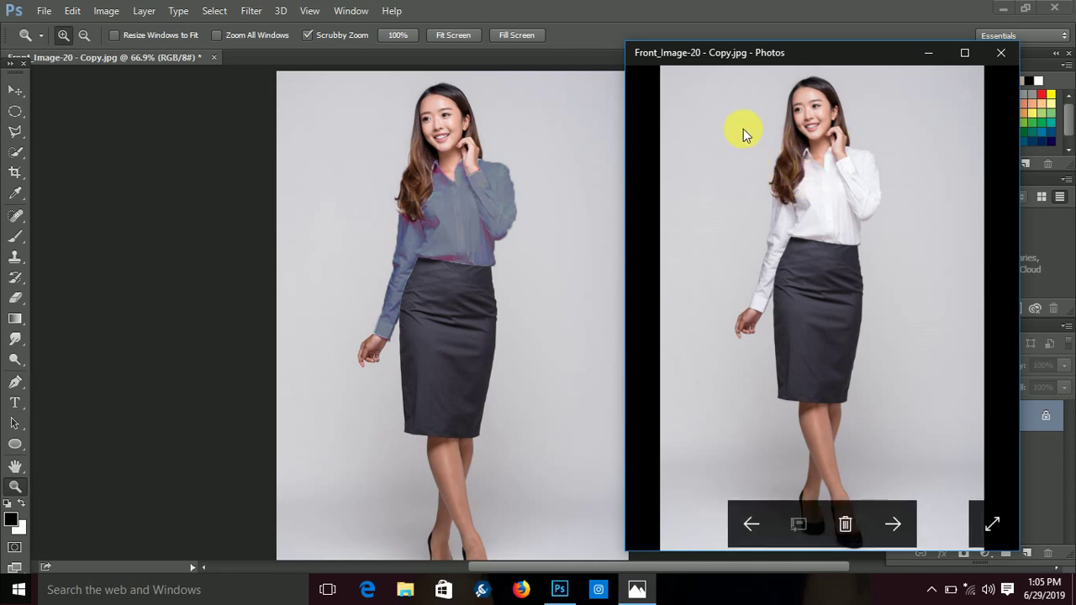
left_click_drag(815, 57, 621, 98)
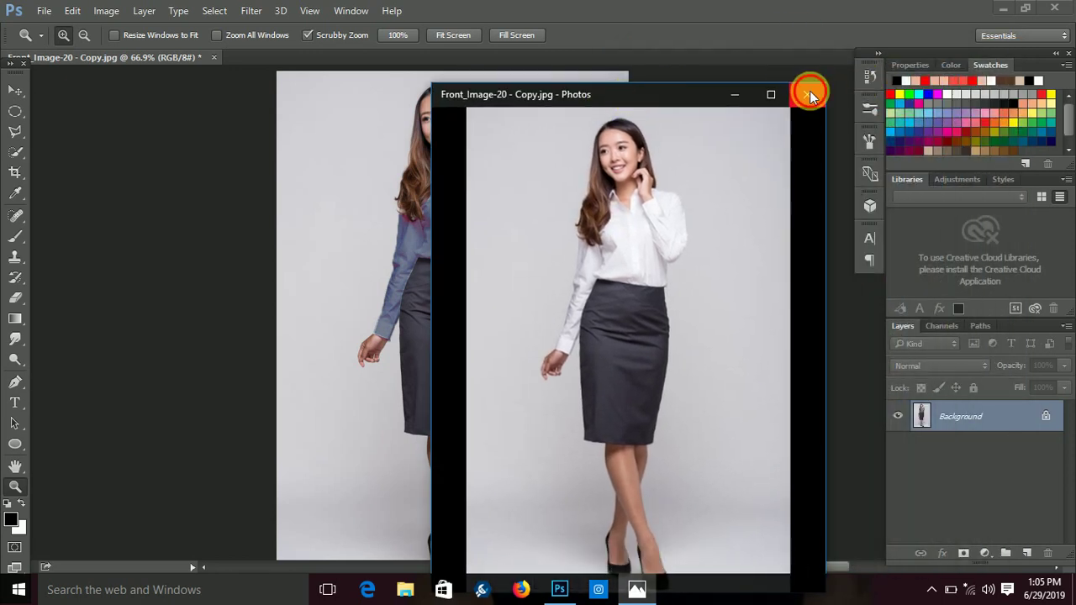
left_click(809, 94)
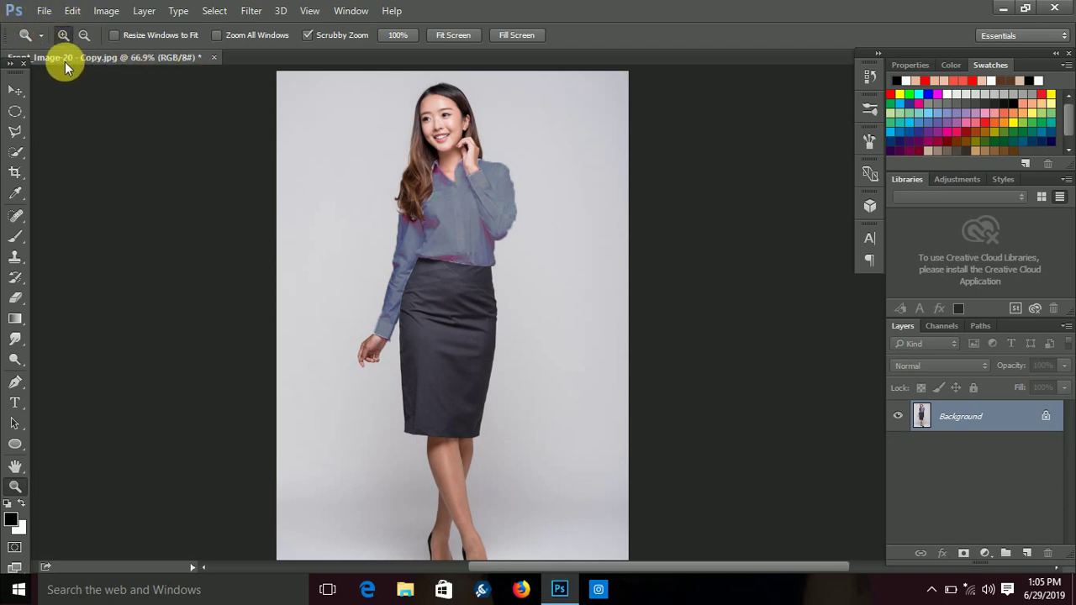
- Save the blue-shirt edit as nguo.jpg at JPEG quality 12 and close it
left_click(44, 11)
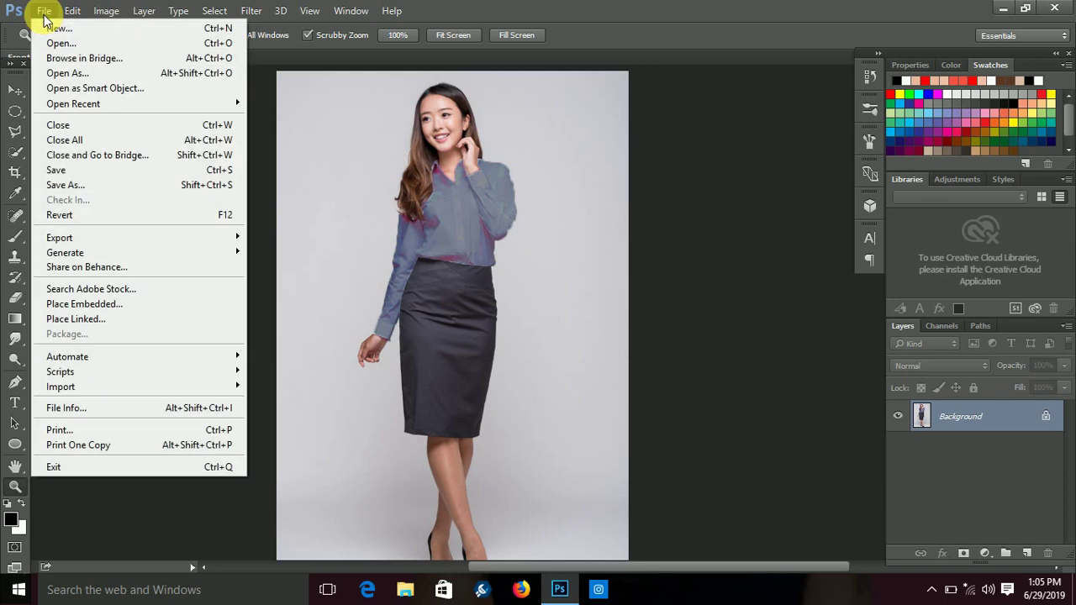
left_click(75, 187)
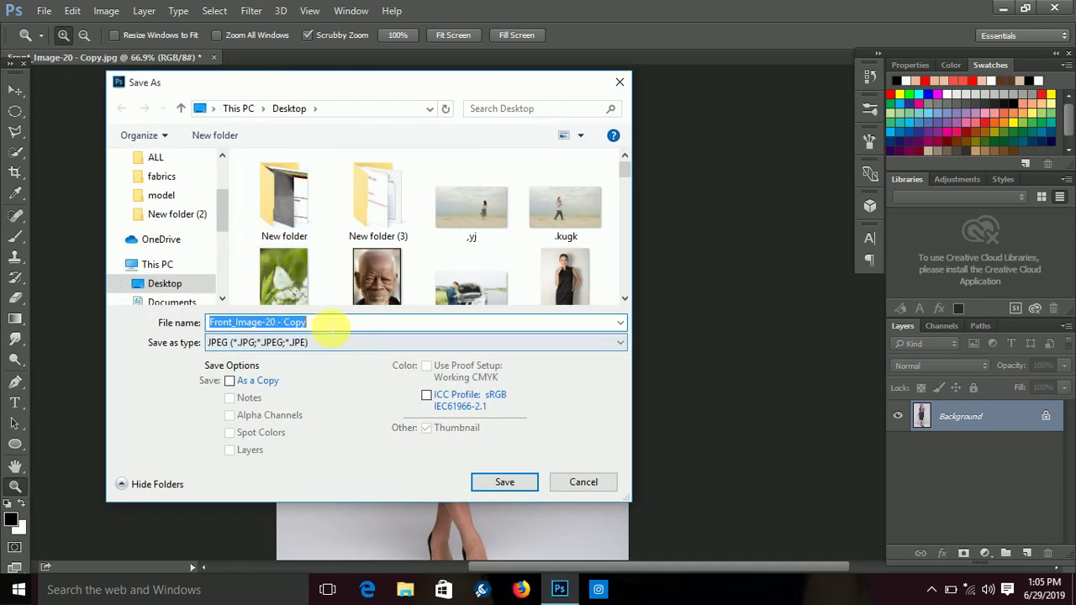
left_click(330, 324)
key("BackSpace")
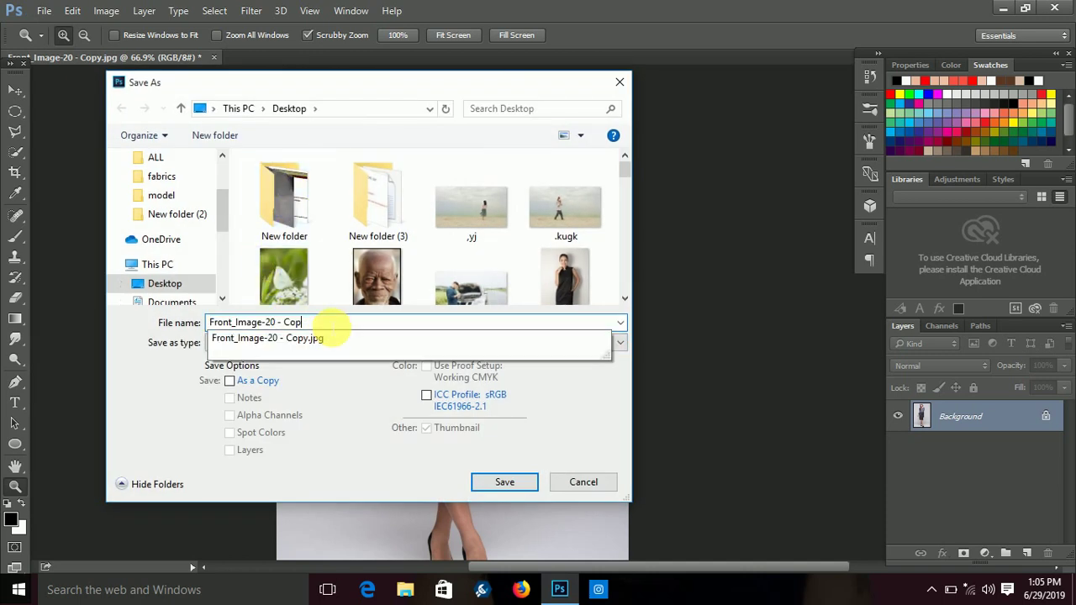
key("BackSpace")
key("BackSpace")
key("BackSpace")
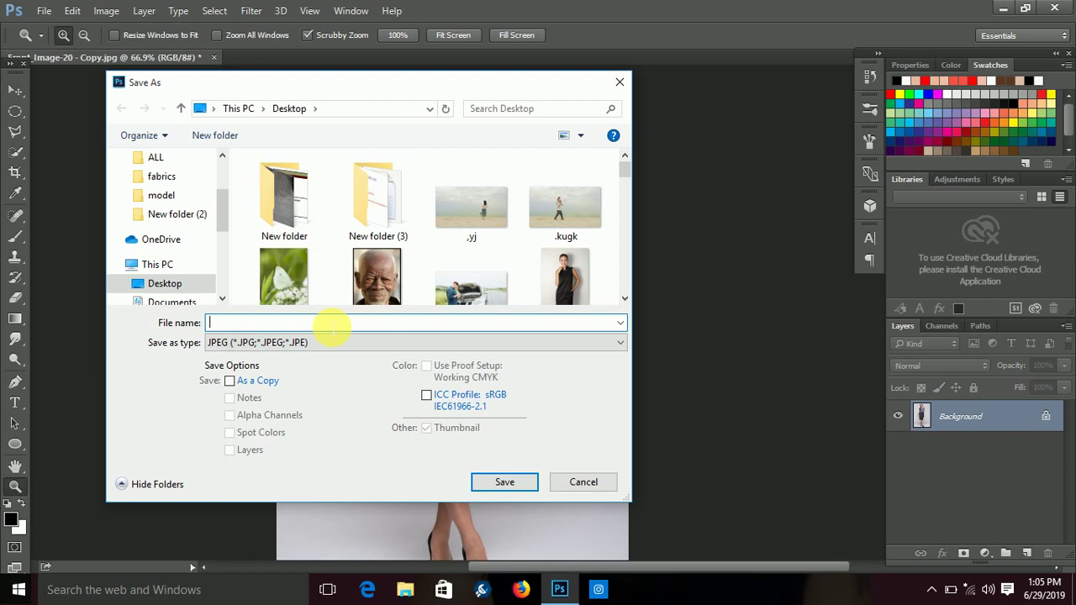
type("nguo")
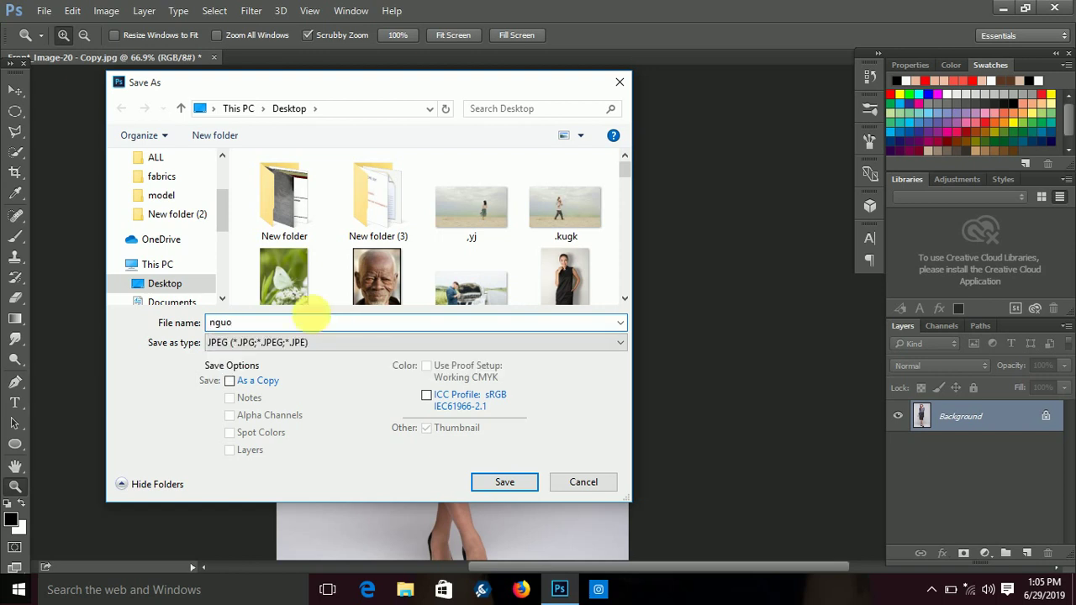
left_click(489, 486)
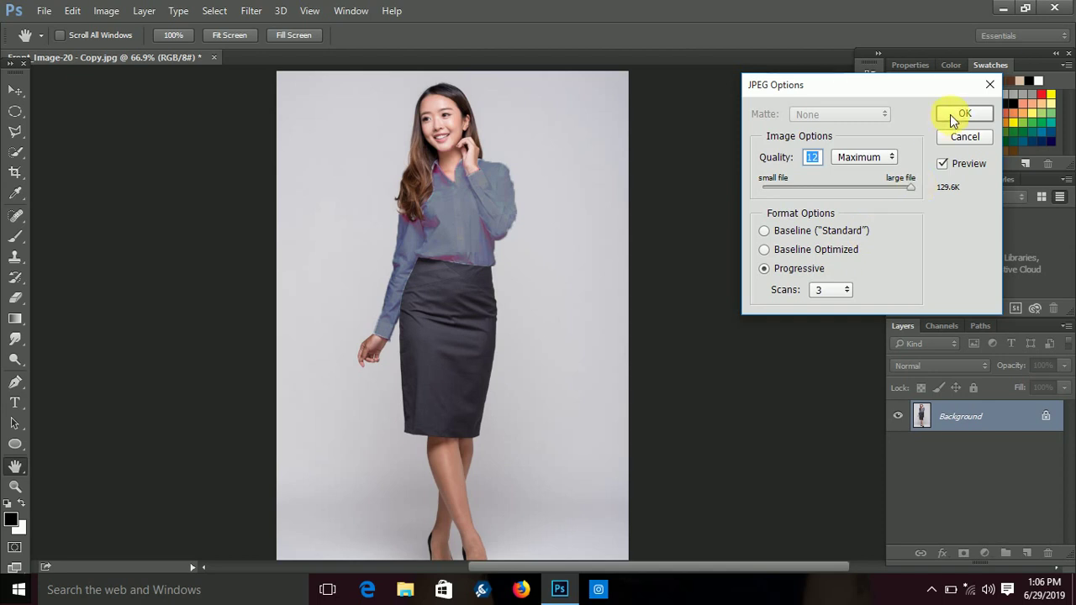
left_click(964, 114)
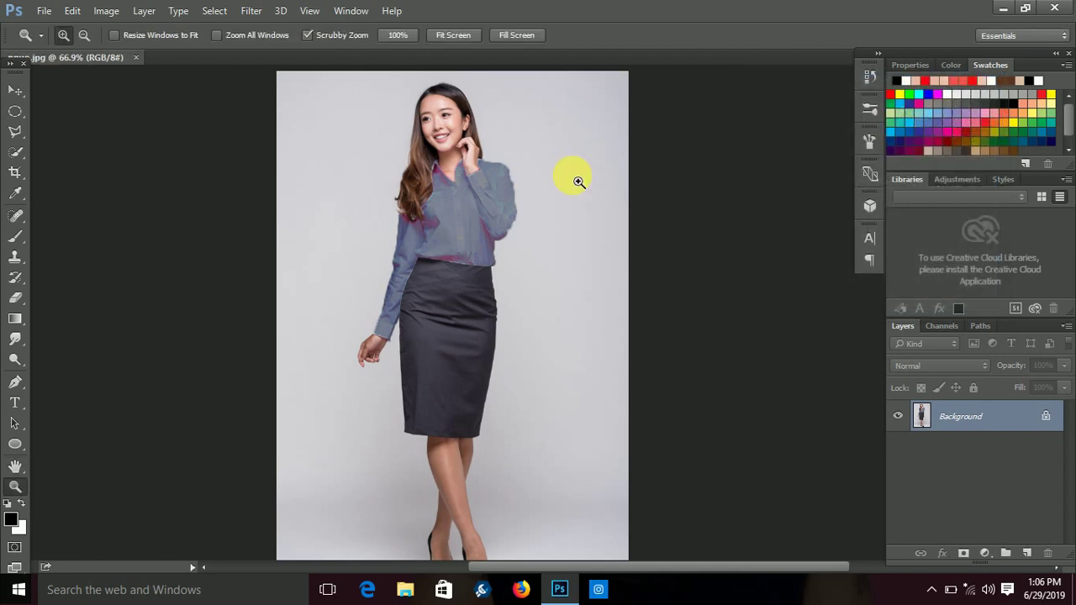
left_click(135, 58)
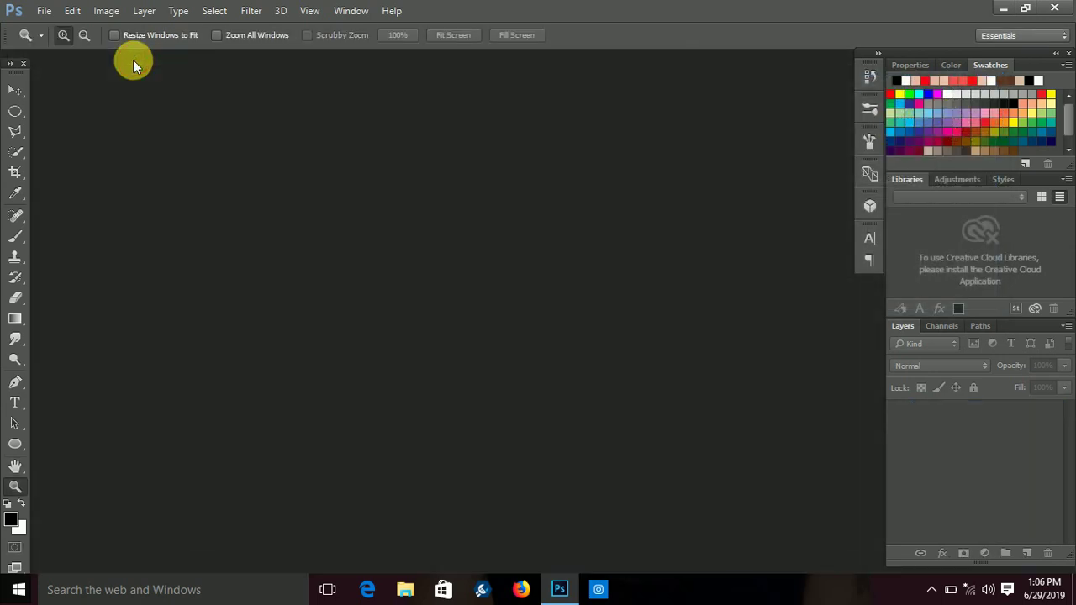
- Reopen the original Front_Image-20 - Copy.jpg and zoom in on the torso
left_click(44, 11)
left_click(53, 42)
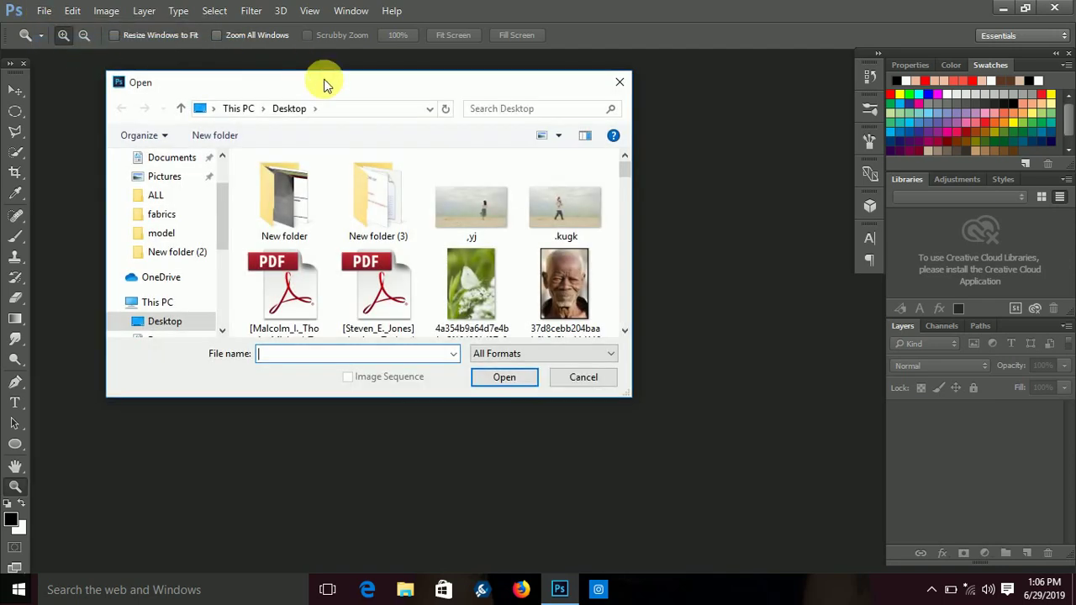
left_click_drag(620, 169, 630, 215)
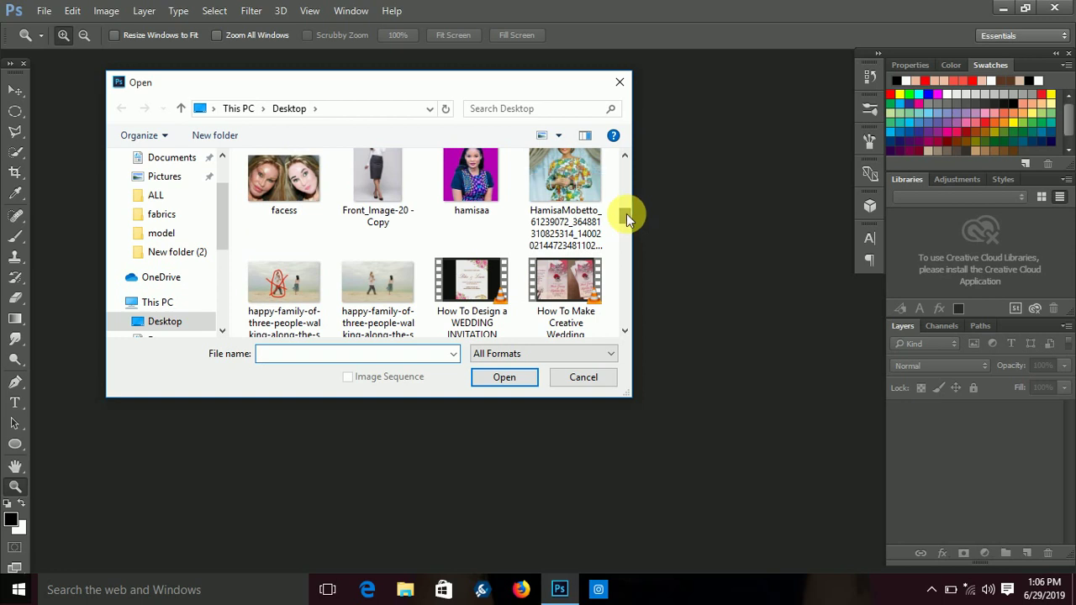
double_click(378, 181)
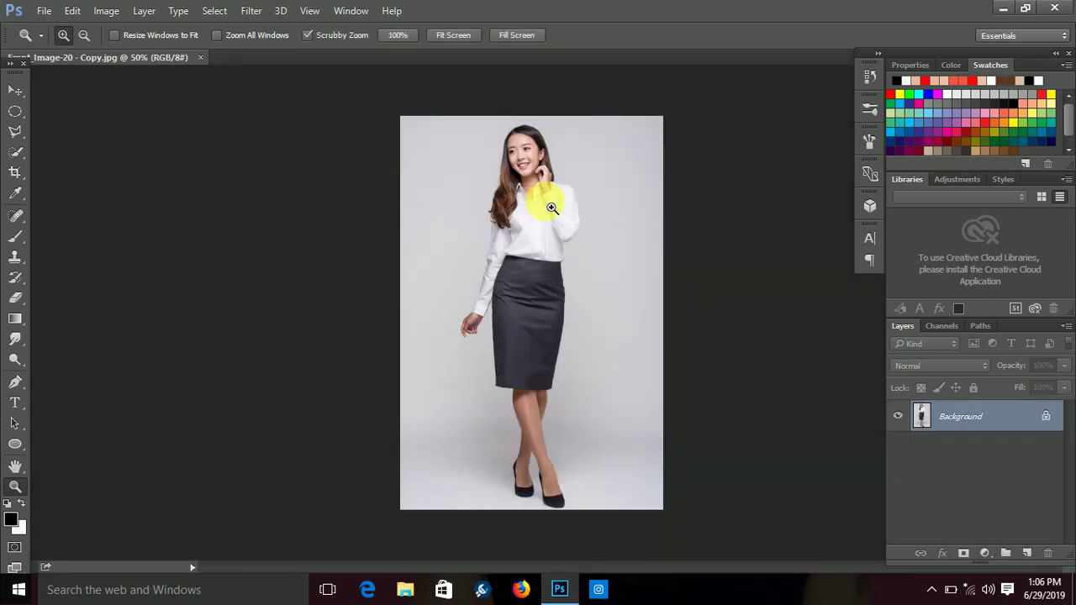
left_click(588, 281)
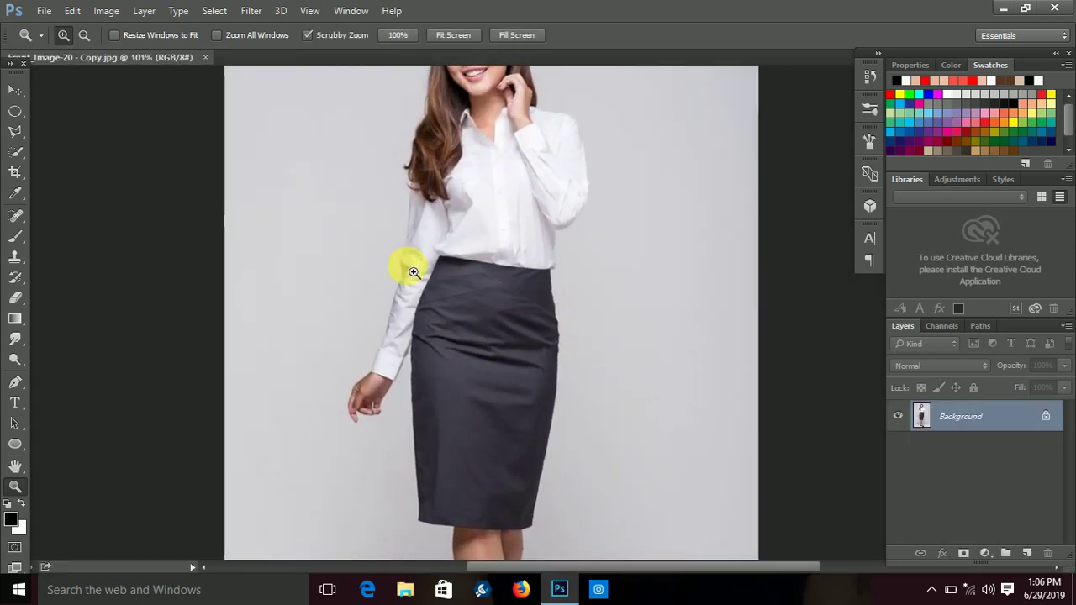
- Quick-select the white shirt front, collar and left sleeve down to the cuff
left_click(17, 152)
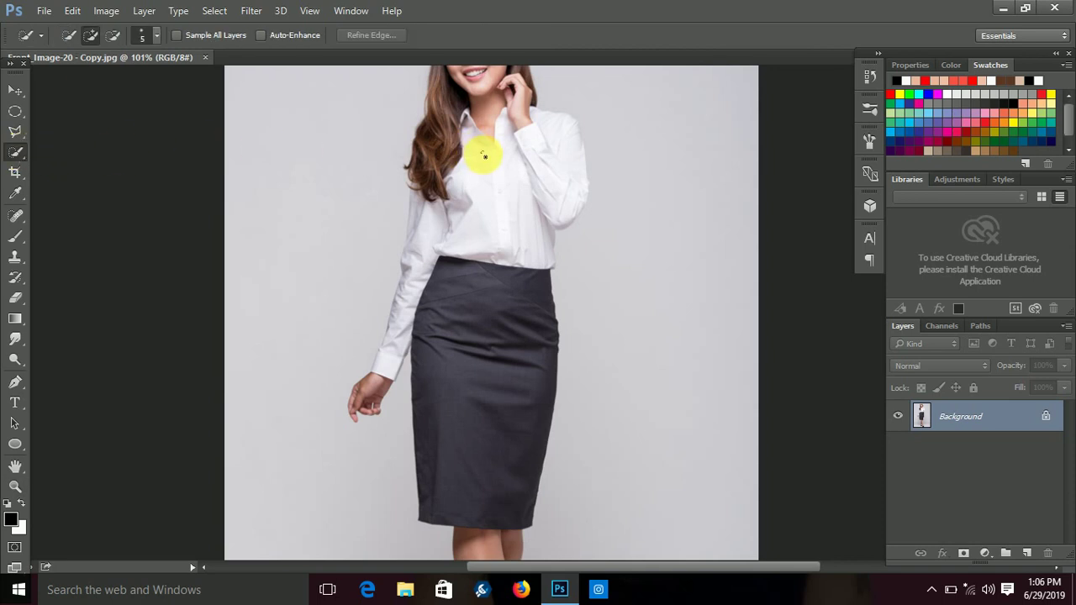
mouse_move(484, 155)
left_mouse_down()
mouse_move(537, 139)
mouse_move(528, 208)
mouse_move(553, 263)
mouse_move(416, 206)
left_mouse_up()
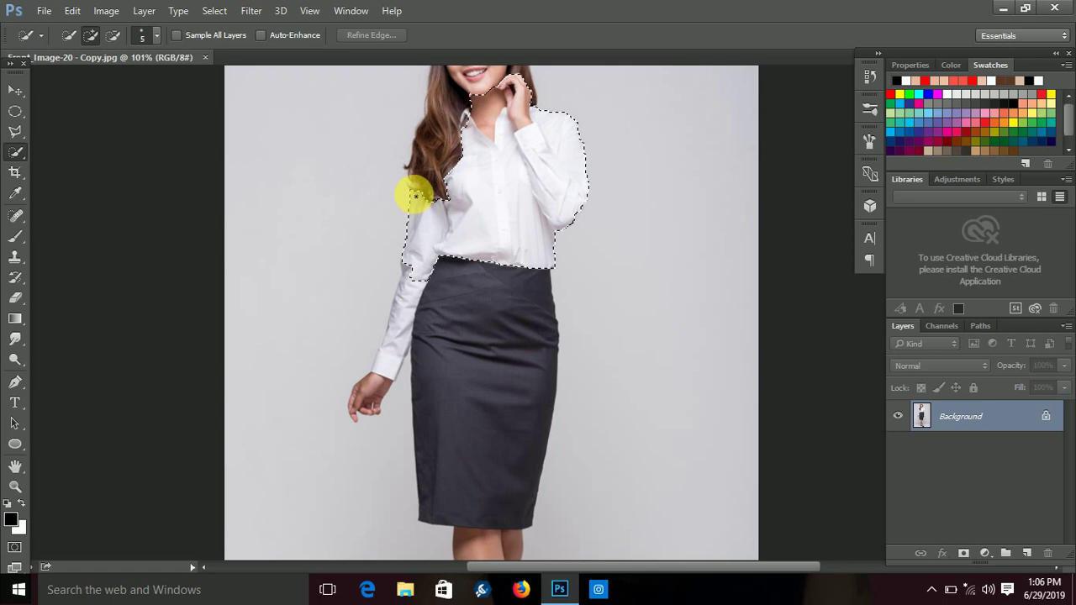
left_click_drag(416, 199, 398, 355)
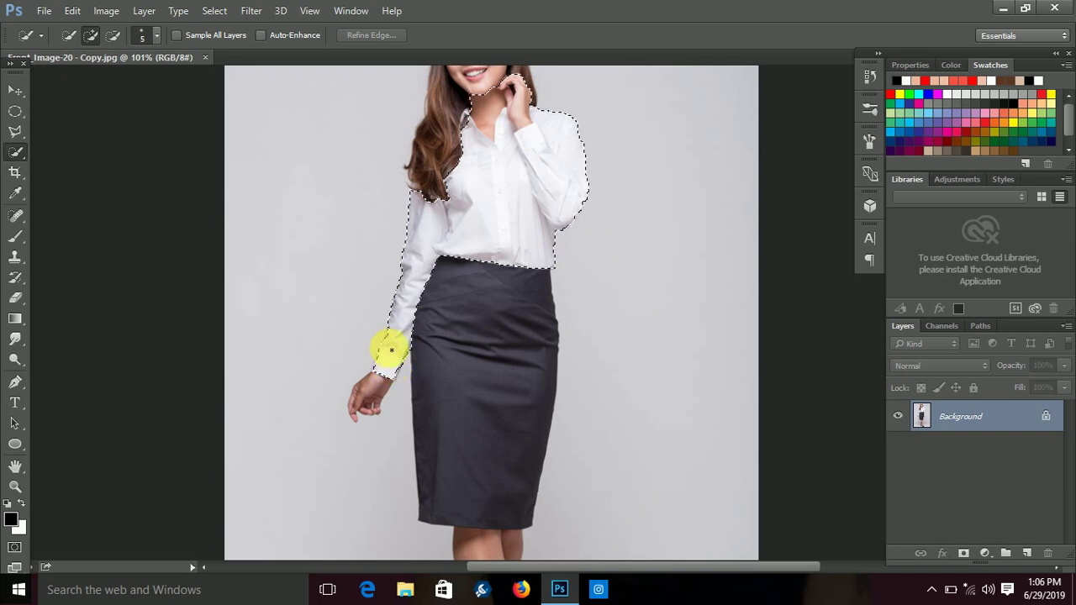
left_click_drag(391, 350, 393, 346)
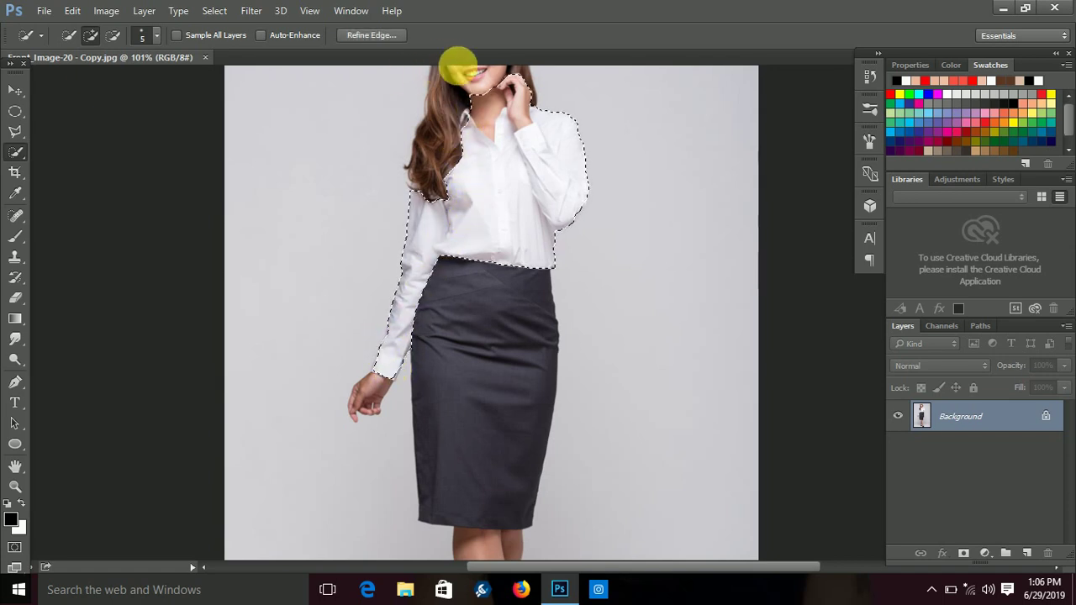
- Subtract the hand at the neck from the selection, then add back missed shirt area
left_click(111, 35)
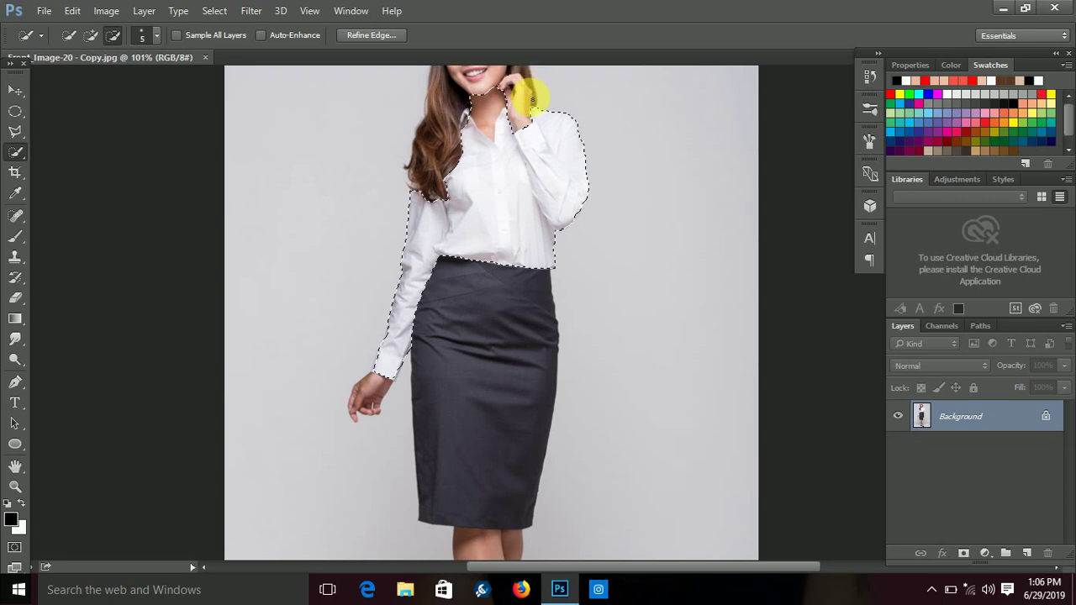
mouse_move(532, 99)
left_mouse_down()
mouse_move(493, 96)
mouse_move(485, 106)
left_mouse_up()
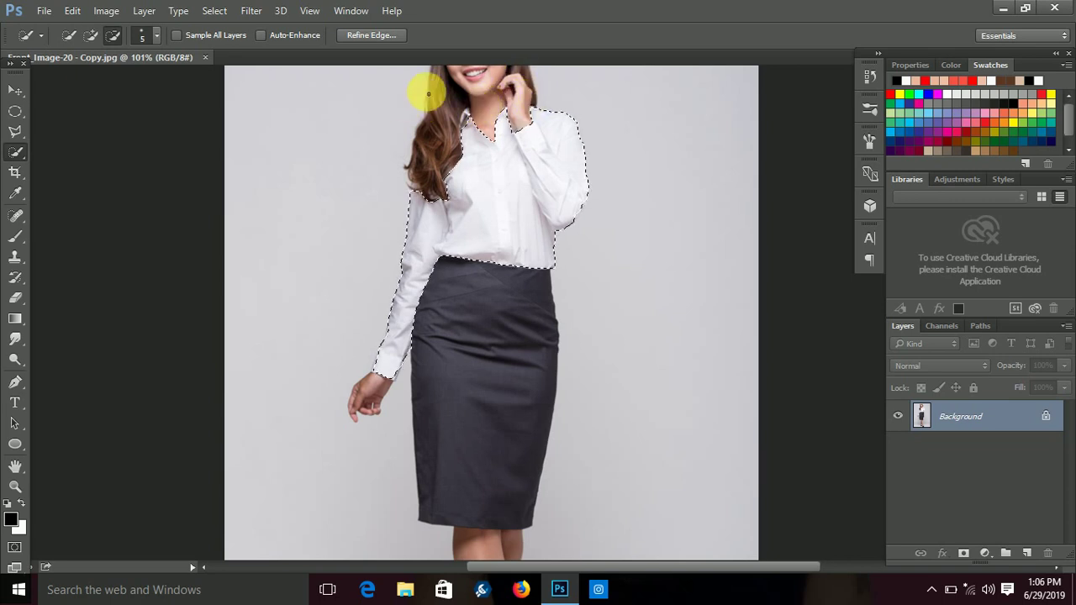
left_click(93, 38)
left_click_drag(468, 126, 493, 151)
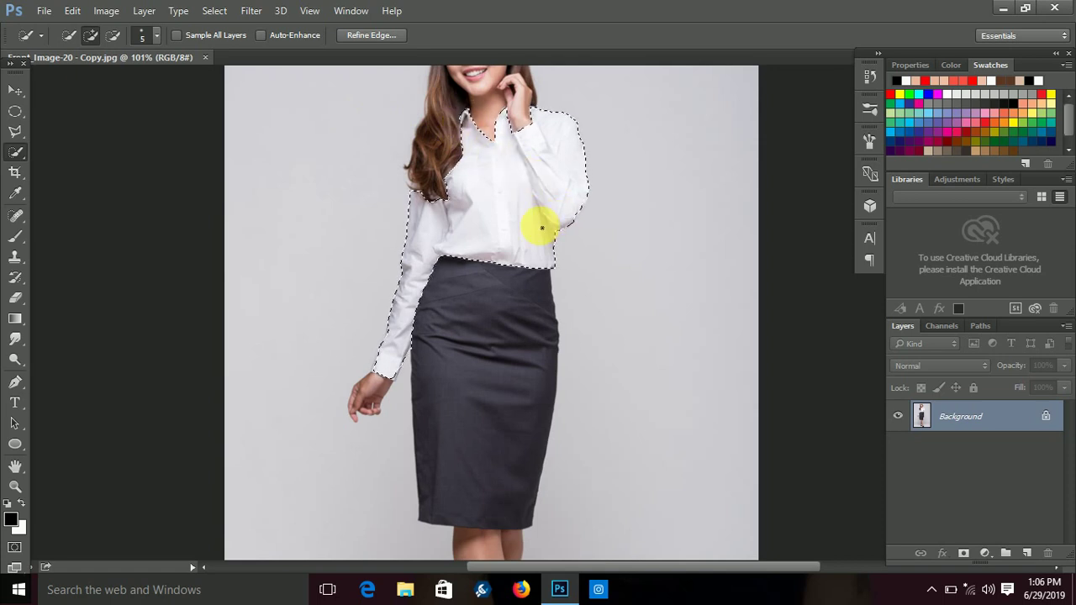
- Lower the selected shirt's brightness to -55 with Brightness/Contrast
left_click(110, 15)
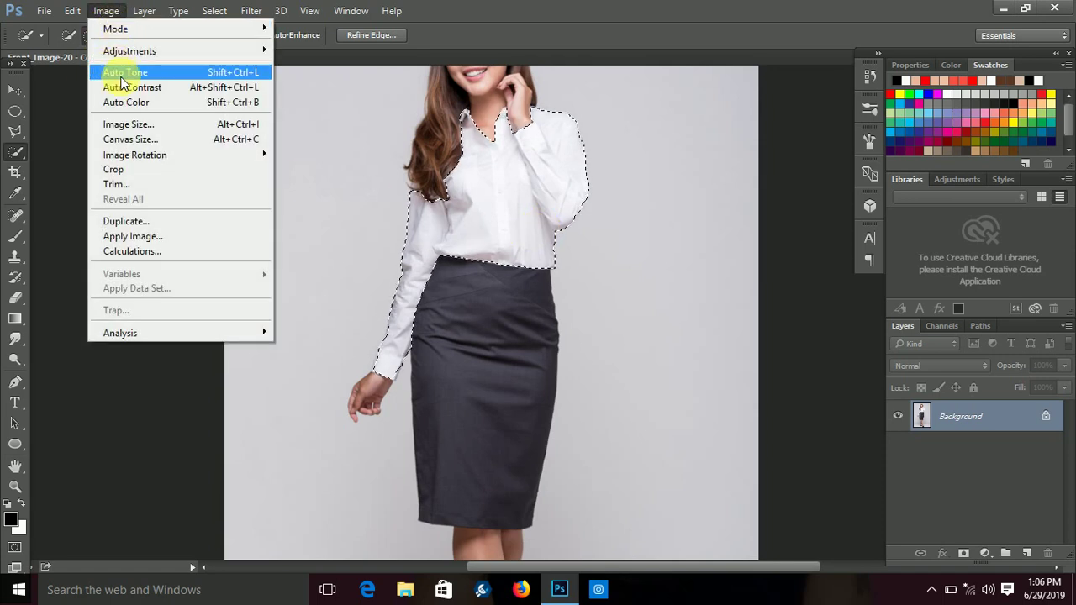
mouse_move(130, 50)
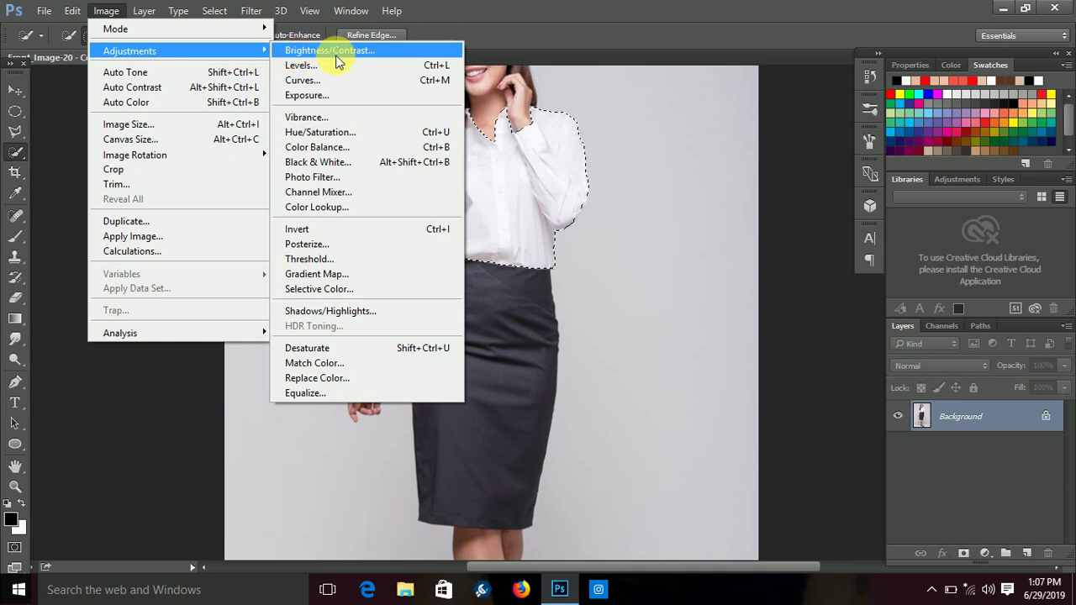
left_click(329, 50)
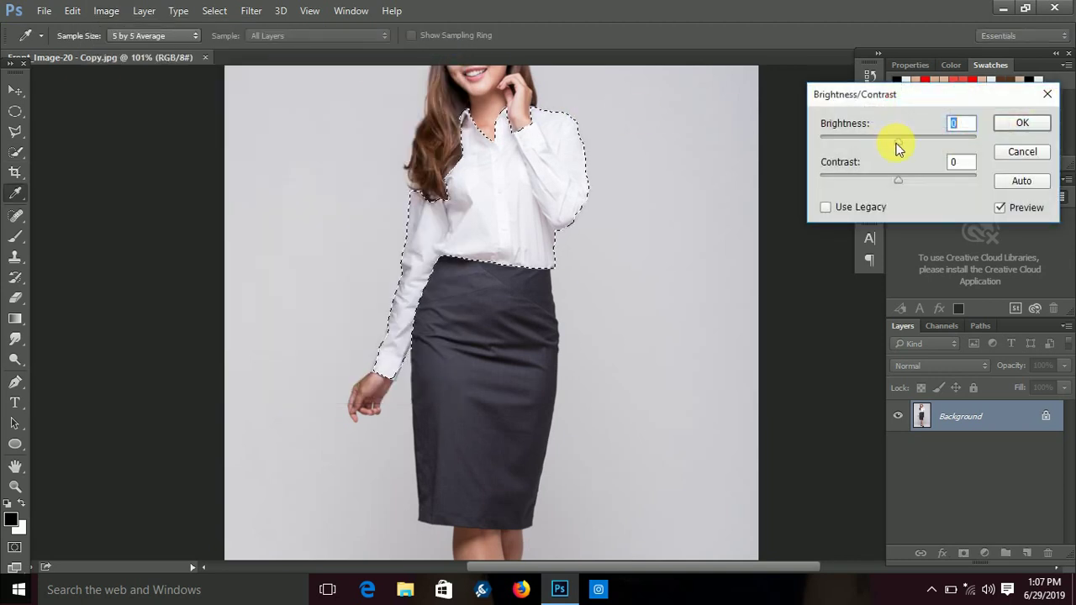
left_click_drag(896, 141, 871, 158)
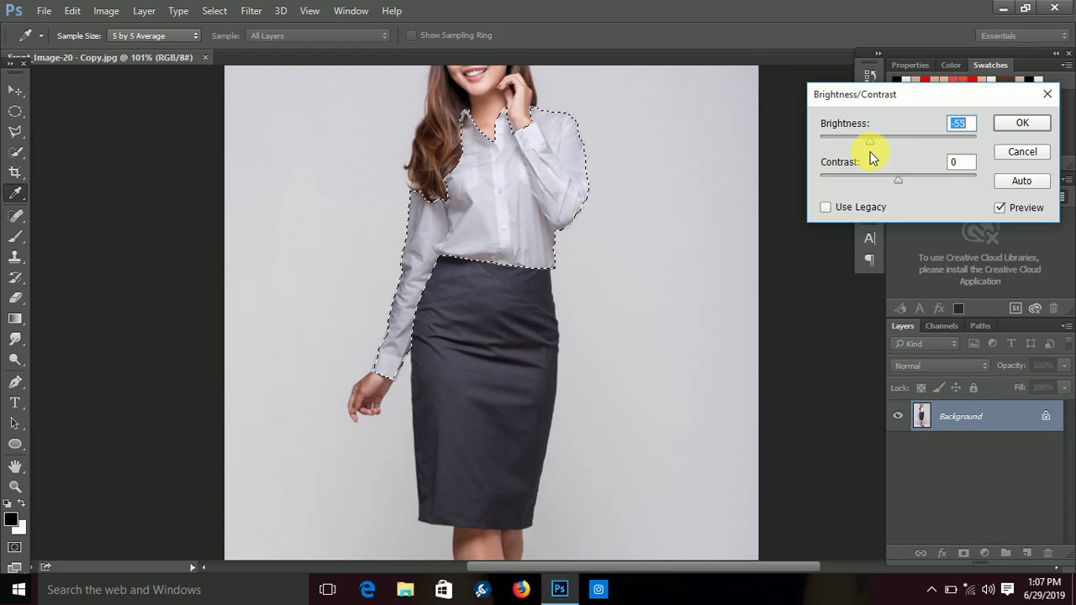
left_click(1031, 131)
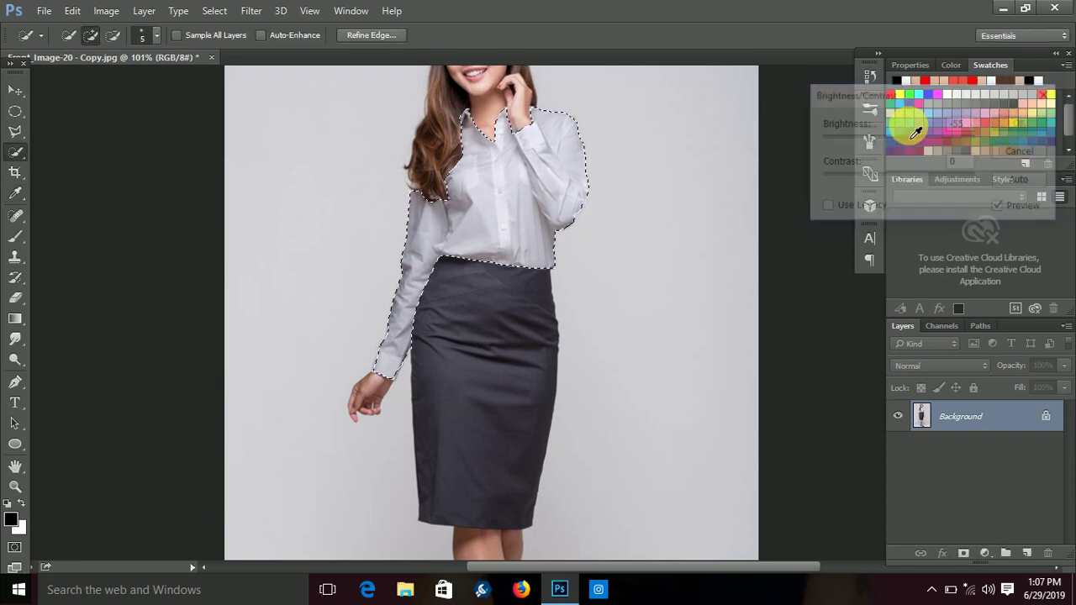
left_click(106, 11)
mouse_move(130, 51)
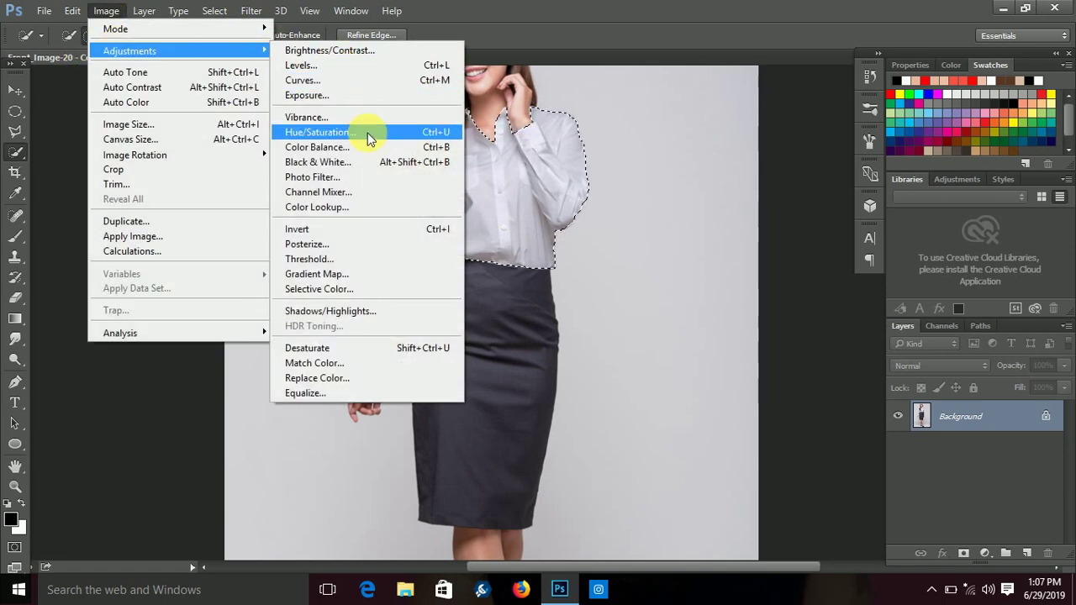
- Recolour the shirt light pink using Hue/Saturation at Hue +51 and Saturation +72
left_click(367, 133)
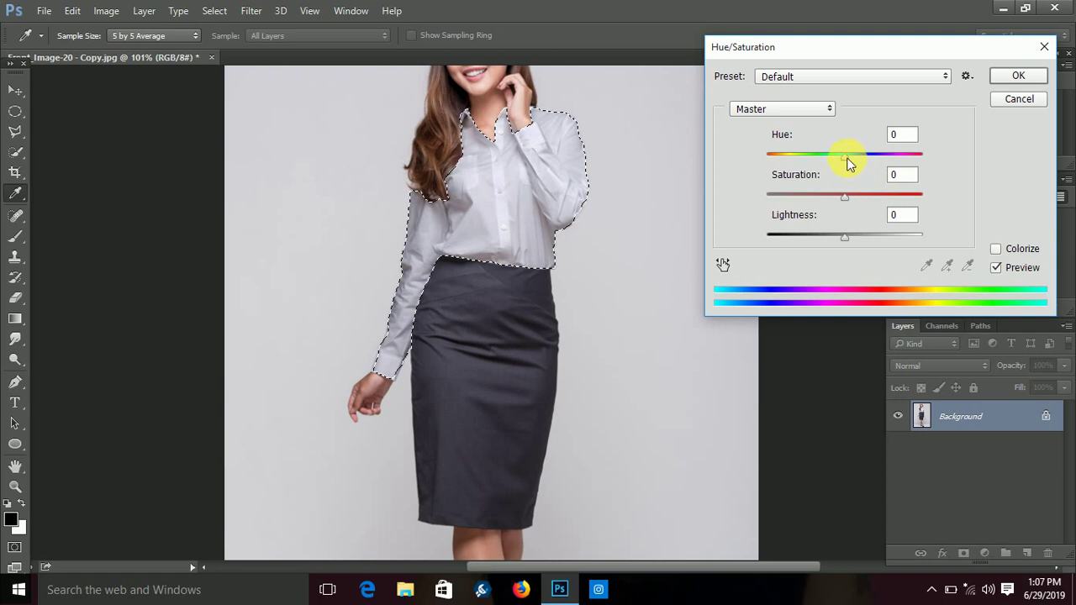
left_click_drag(847, 162, 922, 163)
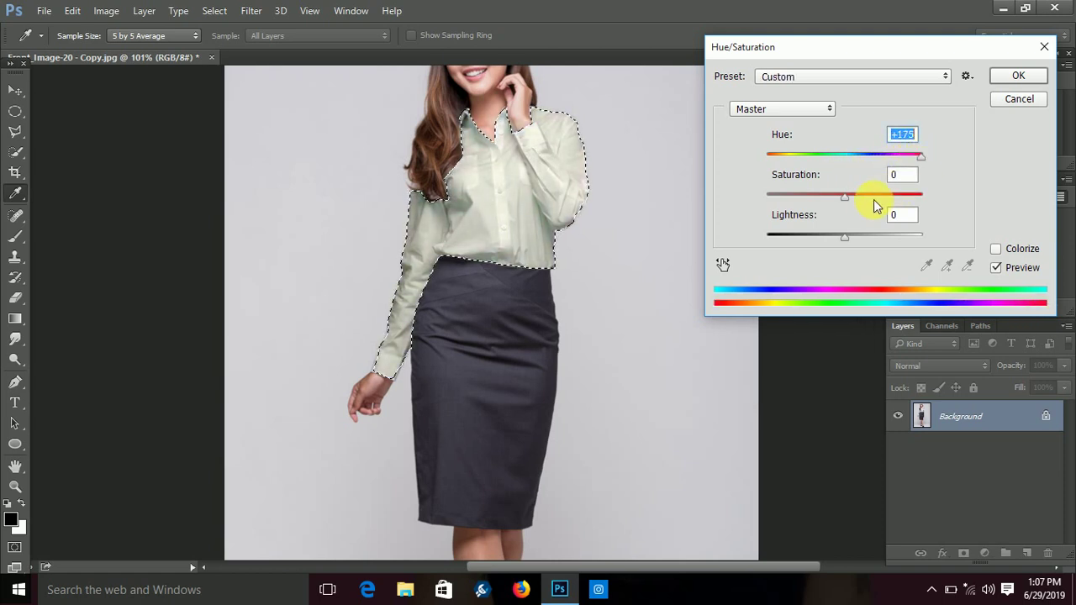
mouse_move(847, 198)
left_mouse_down()
mouse_move(917, 196)
mouse_move(887, 196)
left_mouse_up()
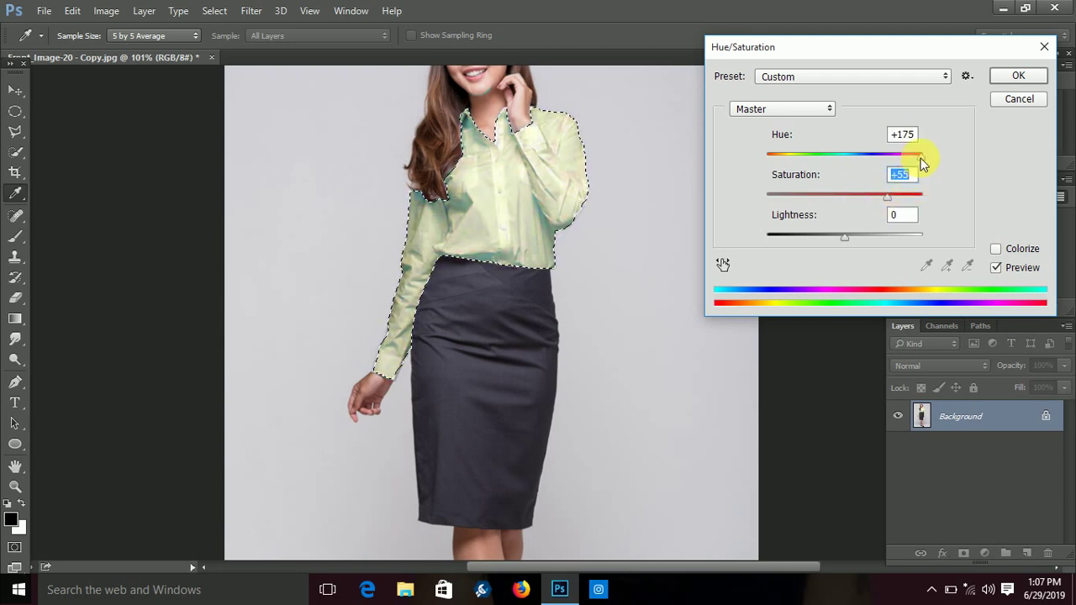
left_click_drag(922, 158, 764, 172)
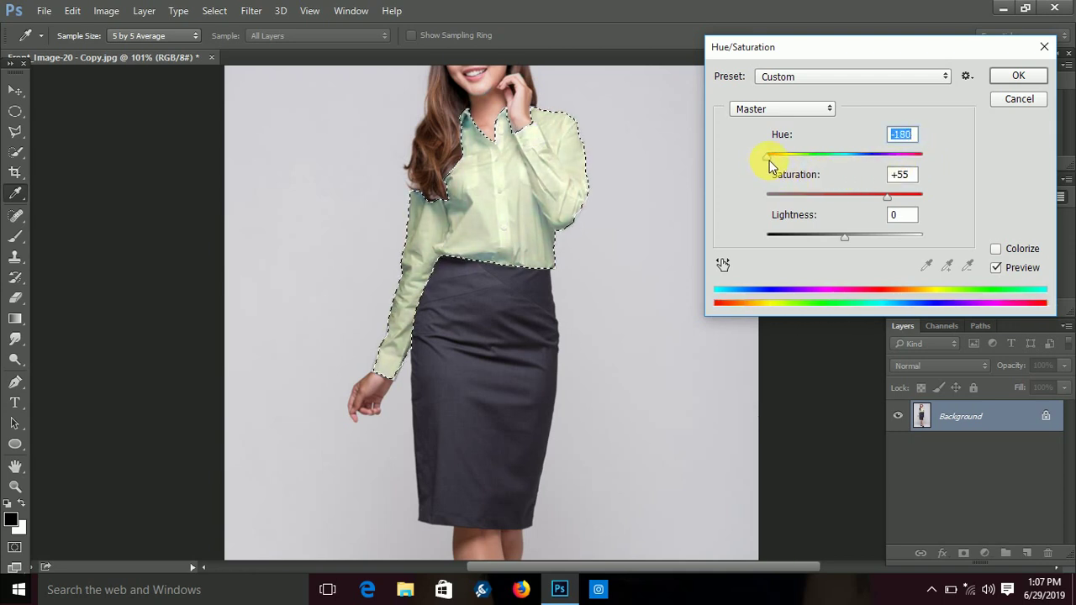
left_click_drag(769, 159, 889, 162)
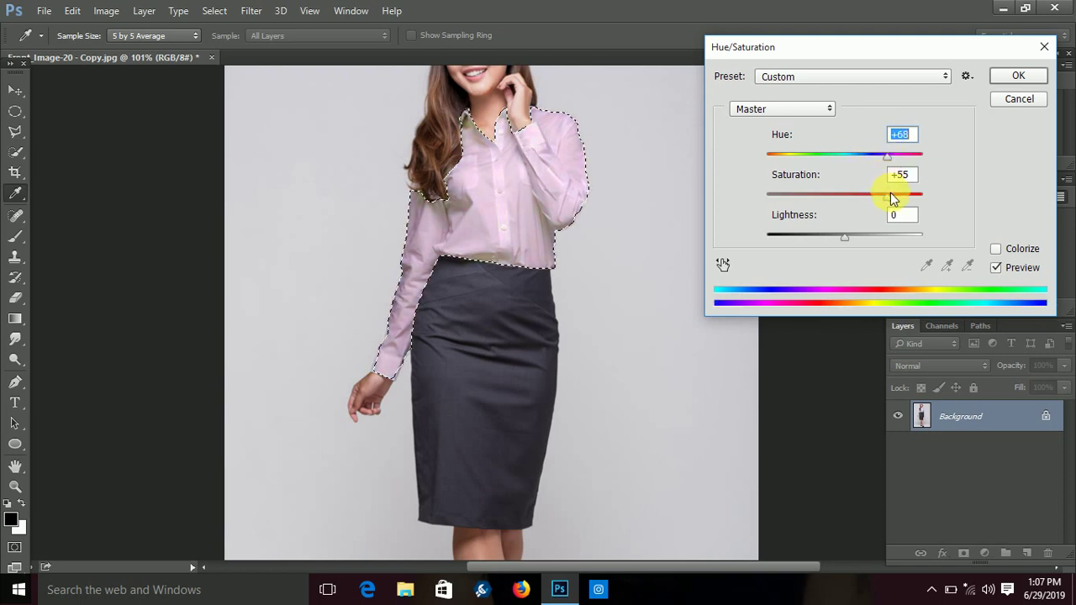
left_click_drag(887, 204, 907, 200)
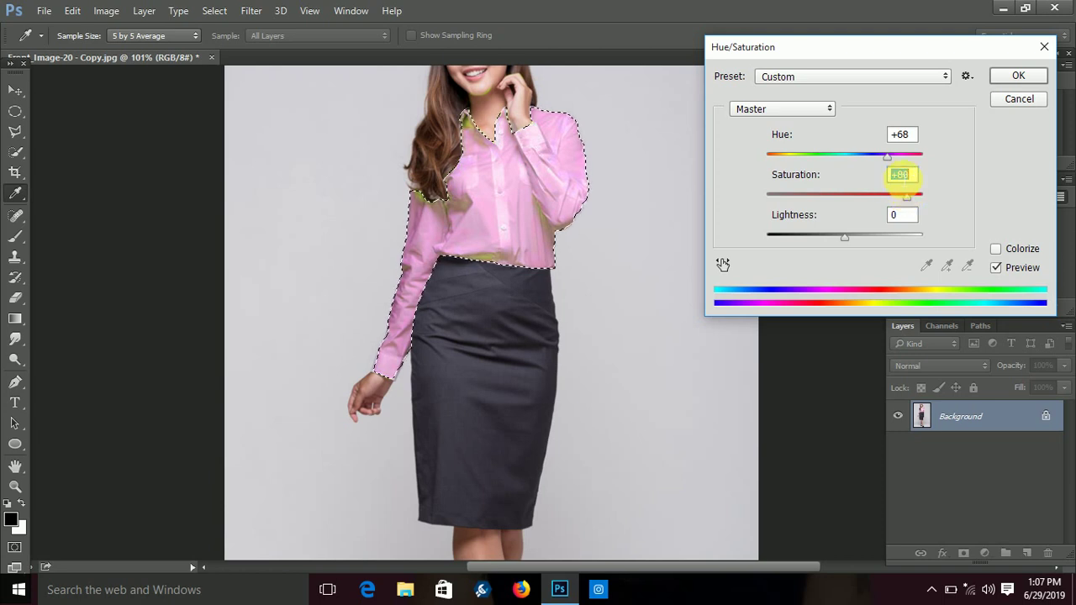
mouse_move(891, 160)
left_mouse_down()
mouse_move(879, 159)
mouse_move(912, 163)
mouse_move(883, 165)
mouse_move(884, 203)
mouse_move(902, 201)
left_mouse_up()
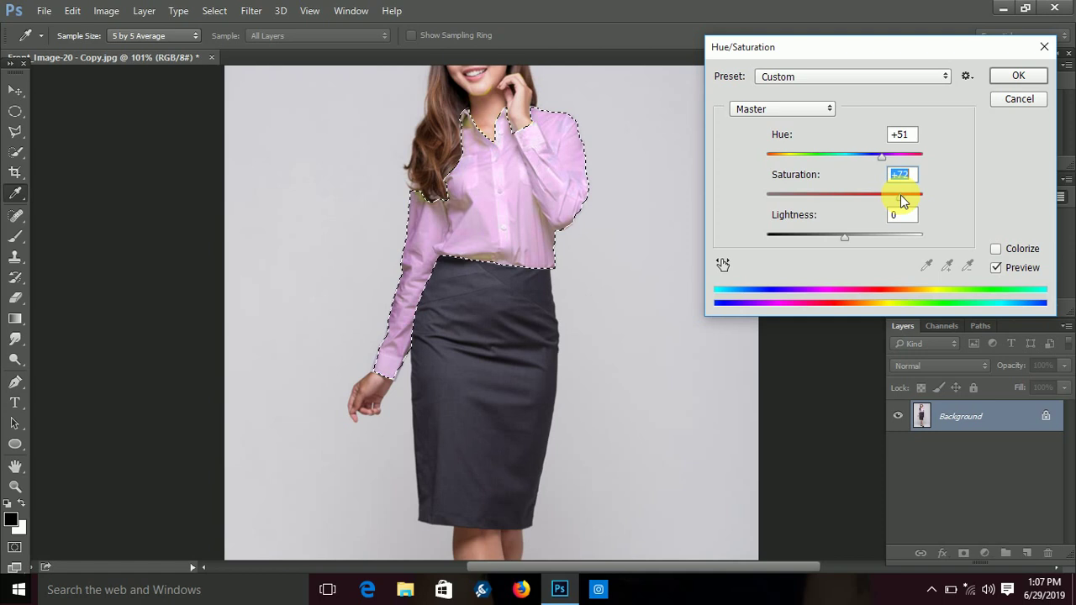
left_click(1018, 78)
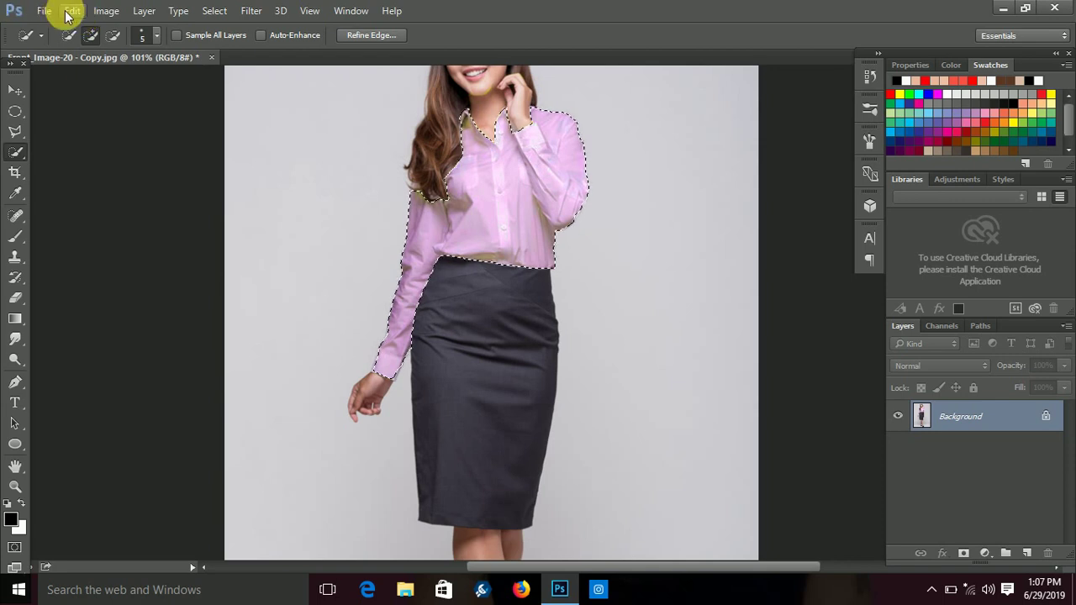
- Bring up the Image > Adjustments list
left_click(107, 12)
mouse_move(130, 51)
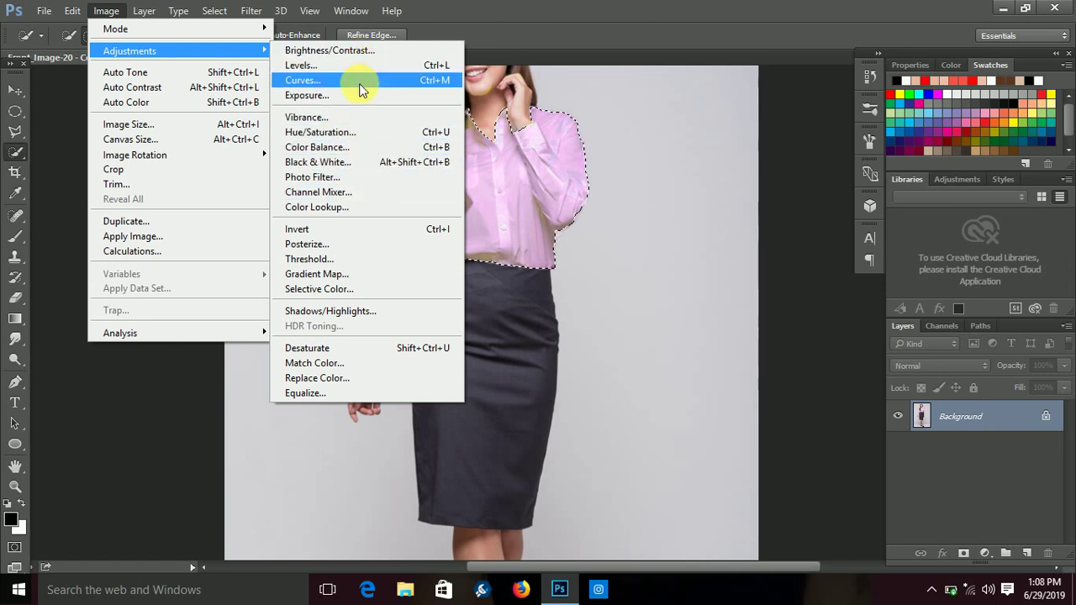
- Warm the shirt to salmon pink with Hue/Saturation at Hue +43, Saturation +37
left_click(367, 132)
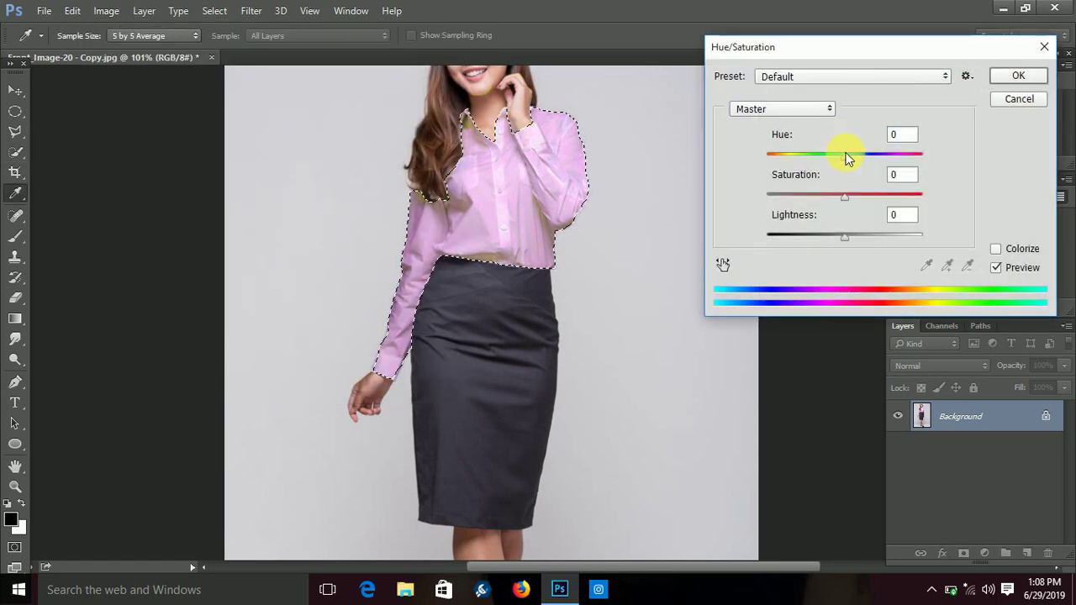
mouse_move(843, 156)
left_mouse_down()
mouse_move(889, 158)
mouse_move(858, 157)
left_mouse_up()
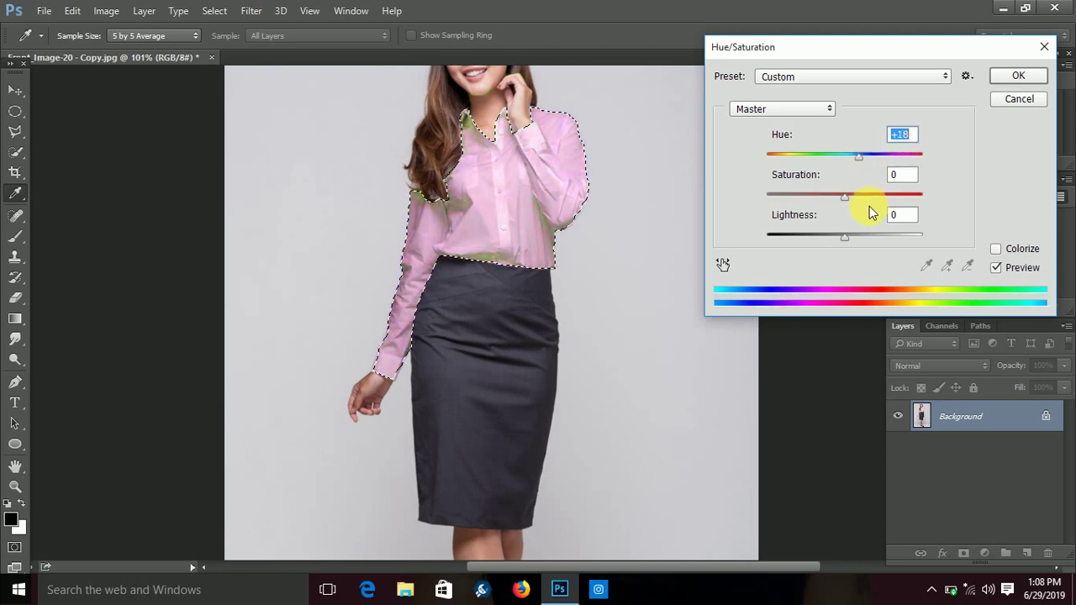
left_click_drag(843, 194, 874, 196)
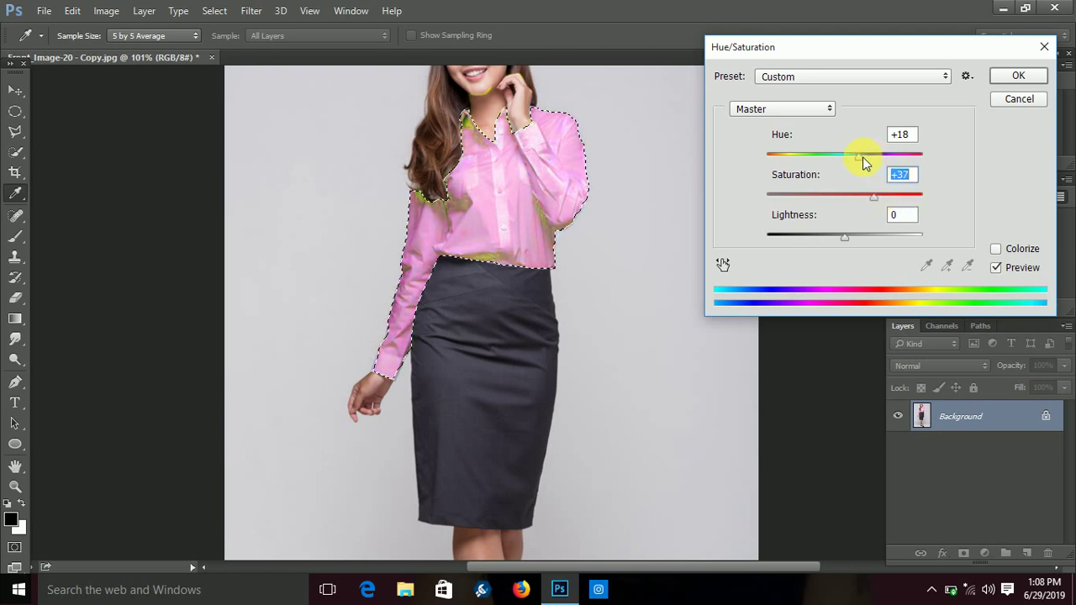
left_click_drag(862, 157, 875, 157)
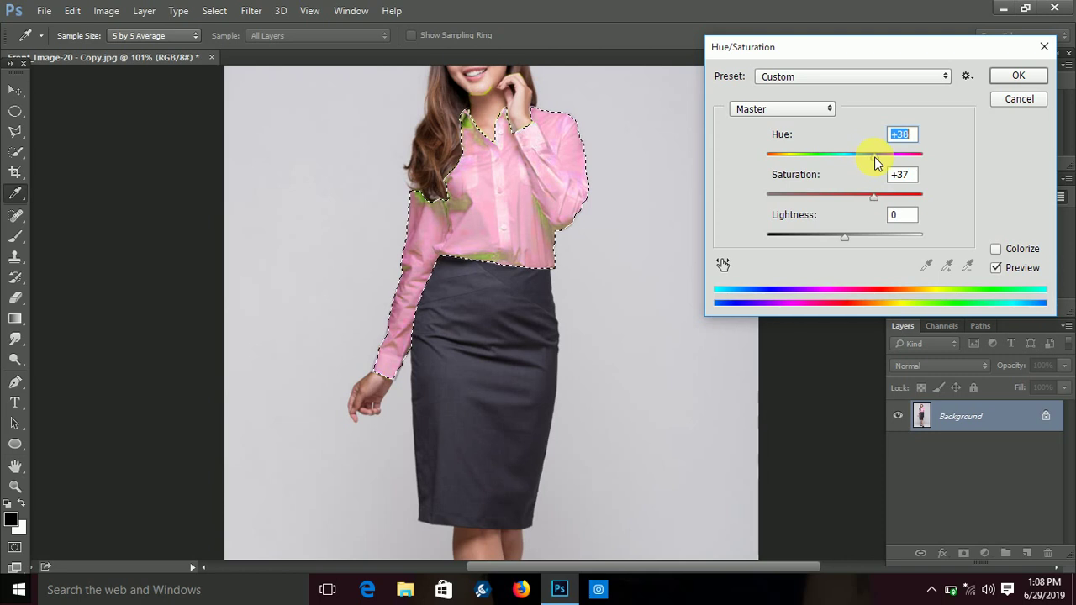
left_click_drag(875, 158, 879, 157)
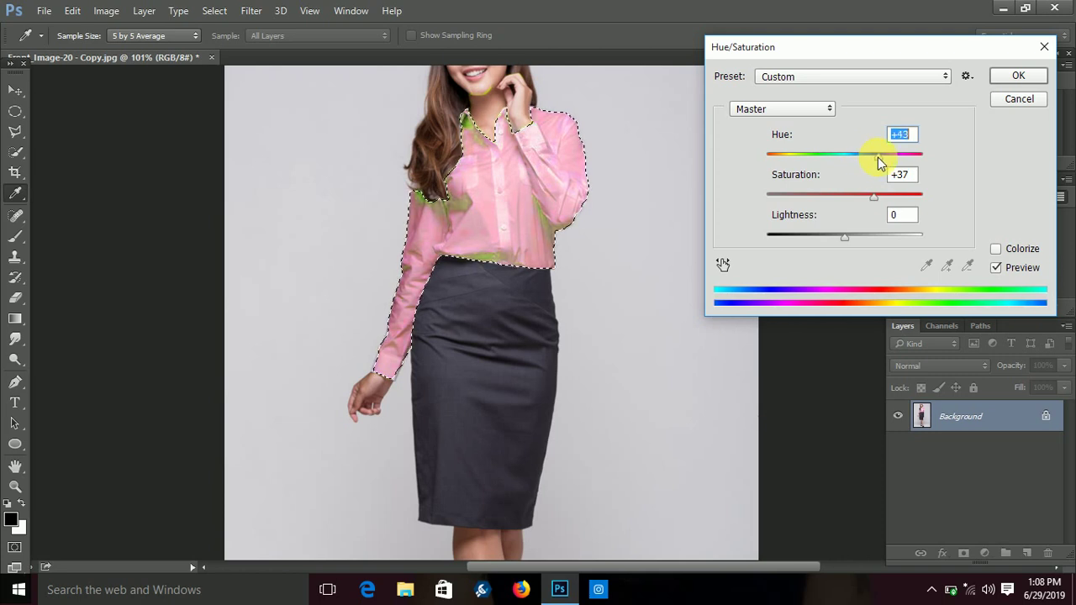
left_click(1013, 80)
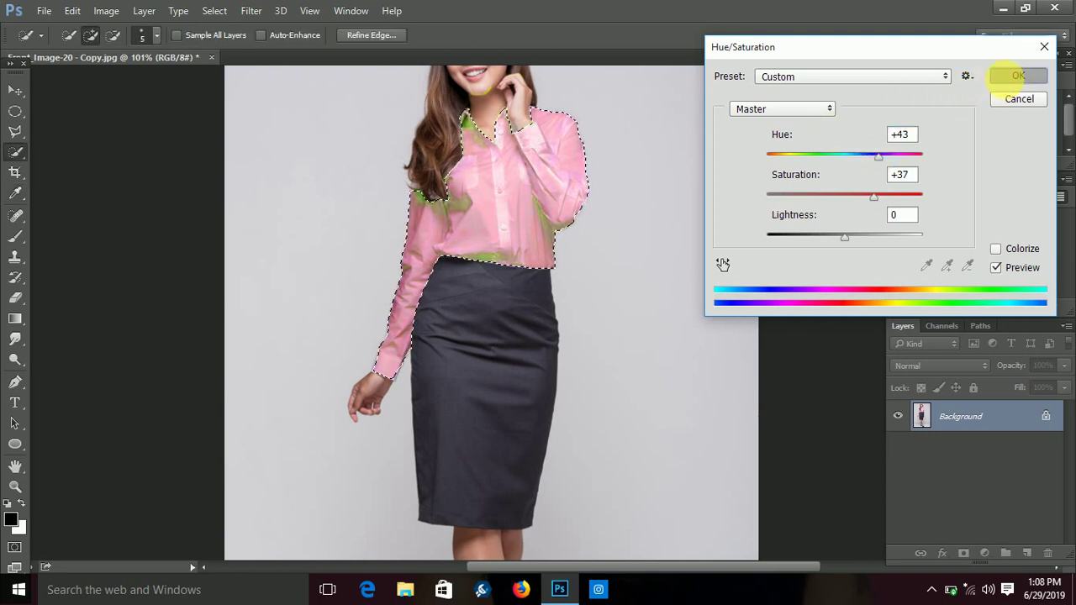
- Apply Image > Auto Color, shifting the shirt to a deeper magenta-pink
scroll(437, 261, "up", 3)
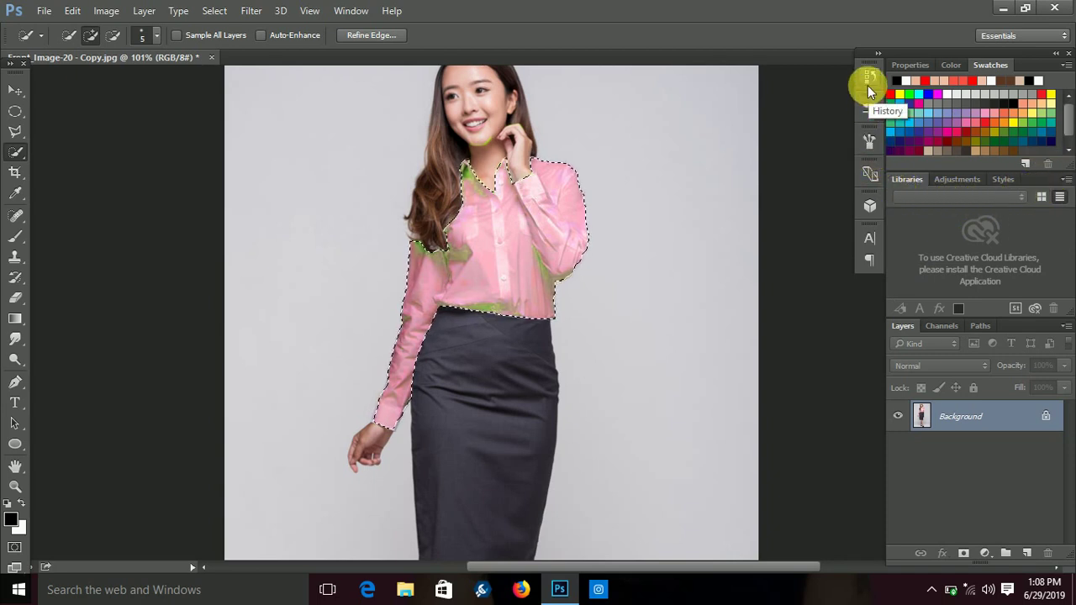
left_click(869, 111)
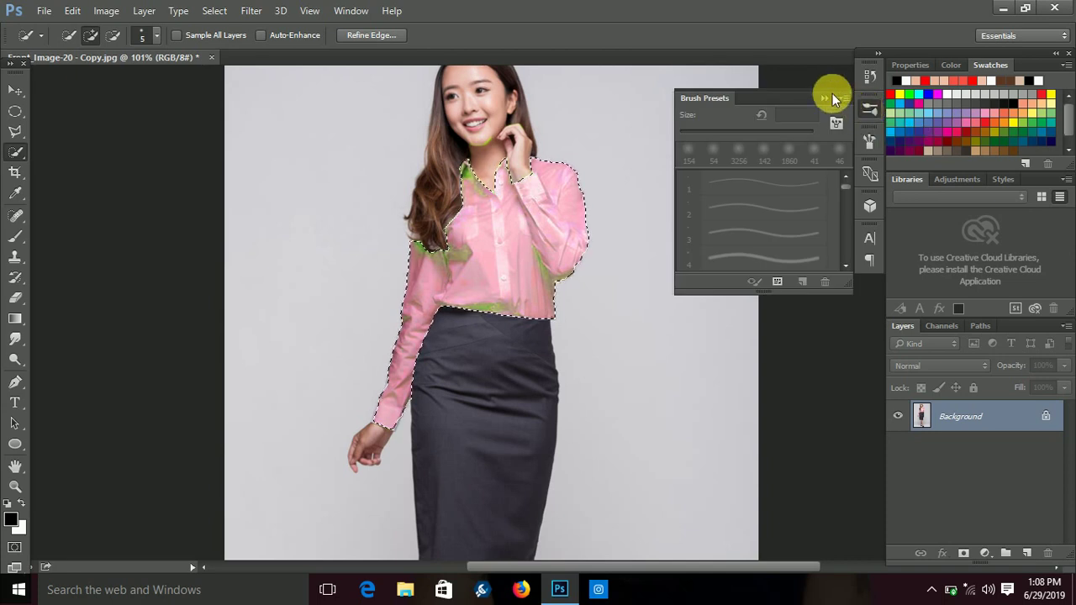
left_click(825, 98)
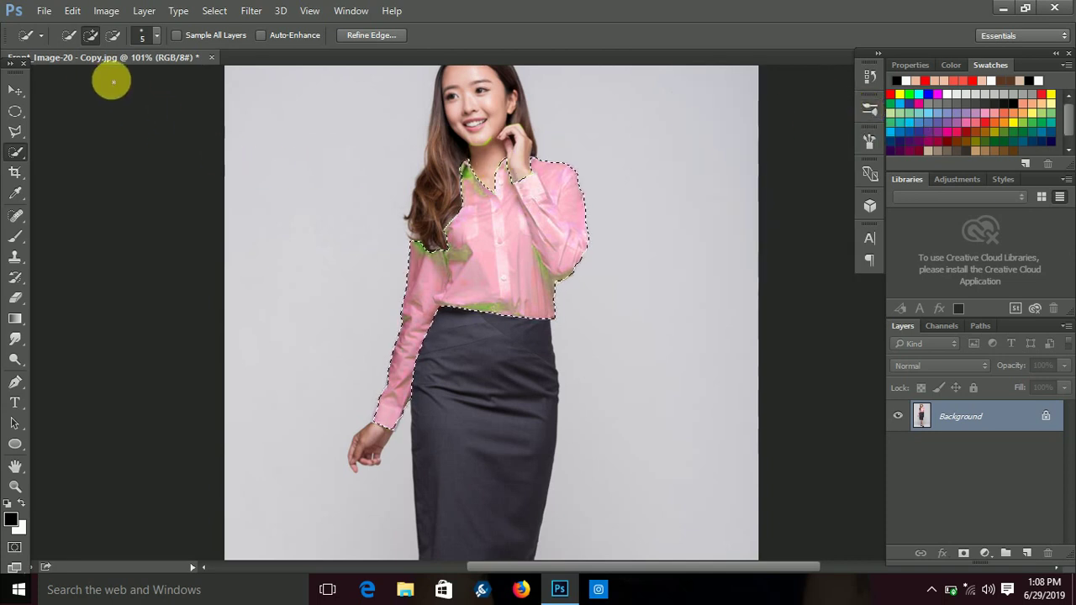
left_click(107, 14)
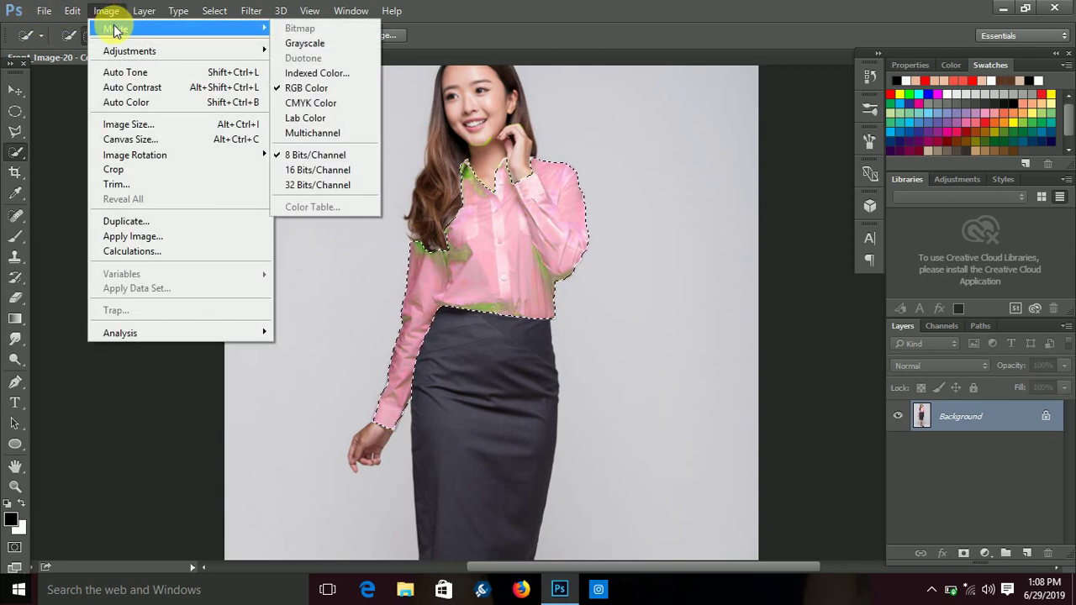
left_click(125, 101)
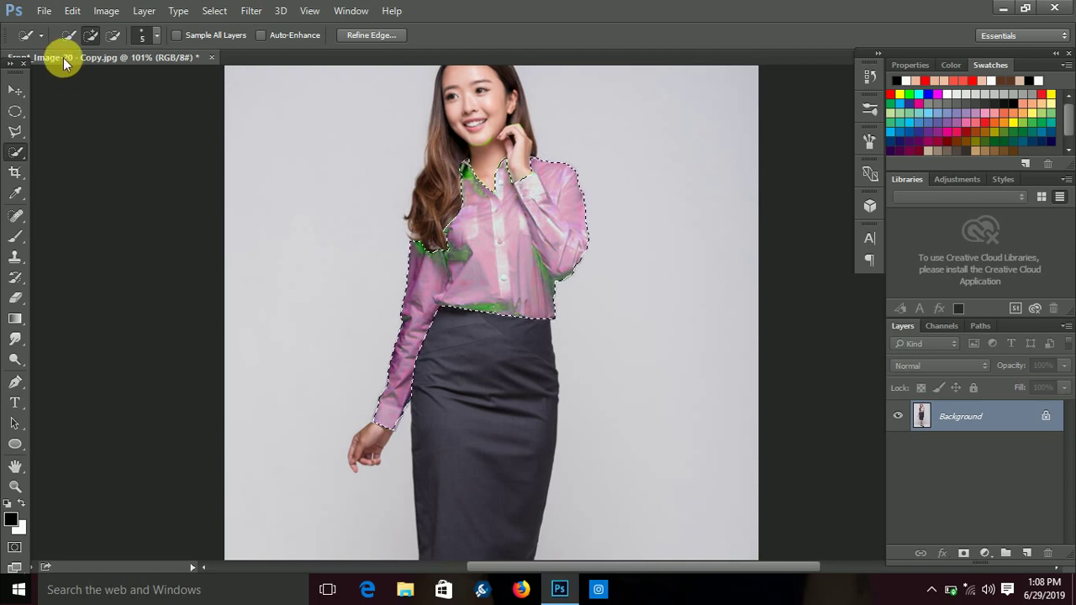
left_click(106, 11)
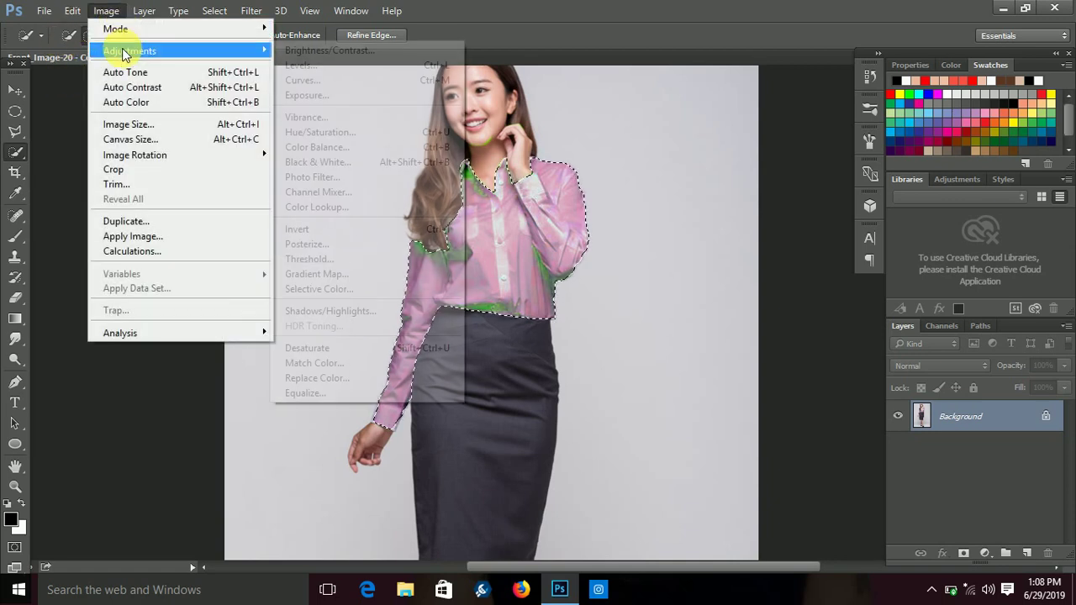
mouse_move(129, 51)
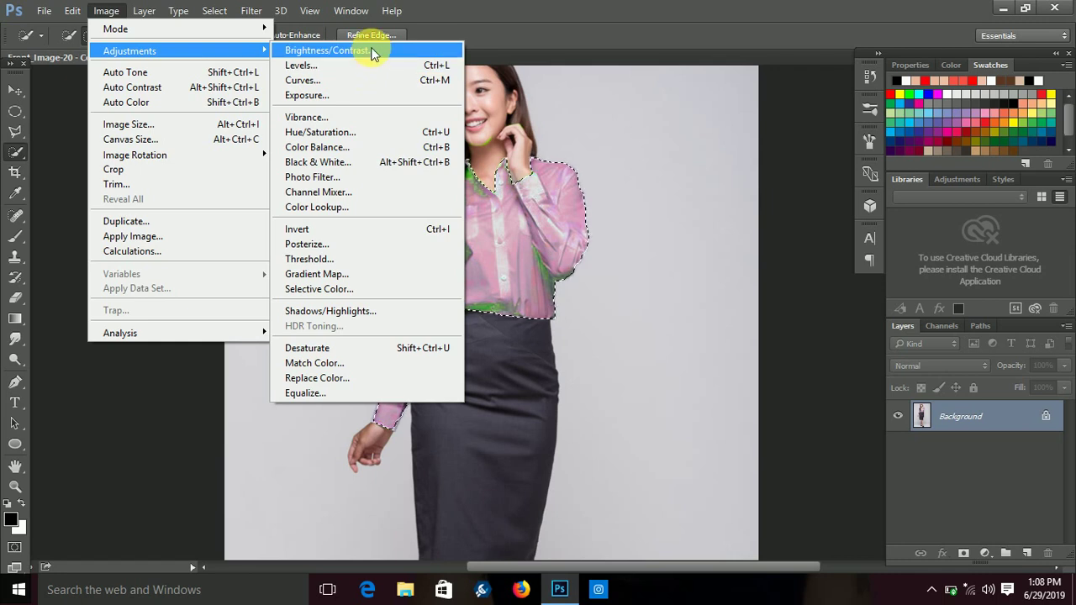
- Dim the mauve-pink shirt slightly by setting Brightness to -8
left_click(372, 52)
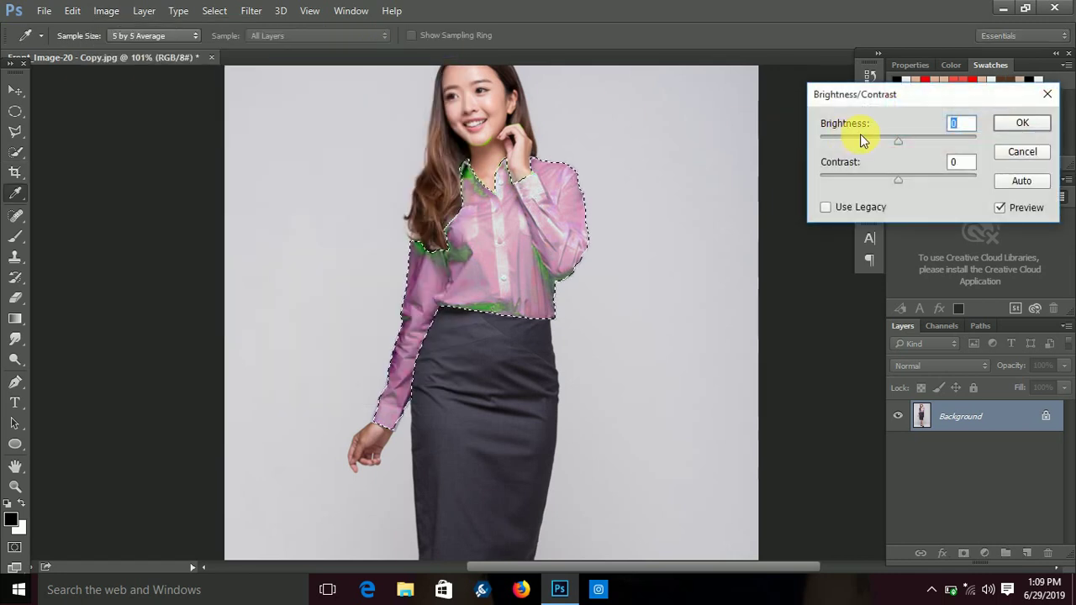
mouse_move(900, 139)
left_mouse_down()
mouse_move(916, 139)
mouse_move(893, 148)
left_mouse_up()
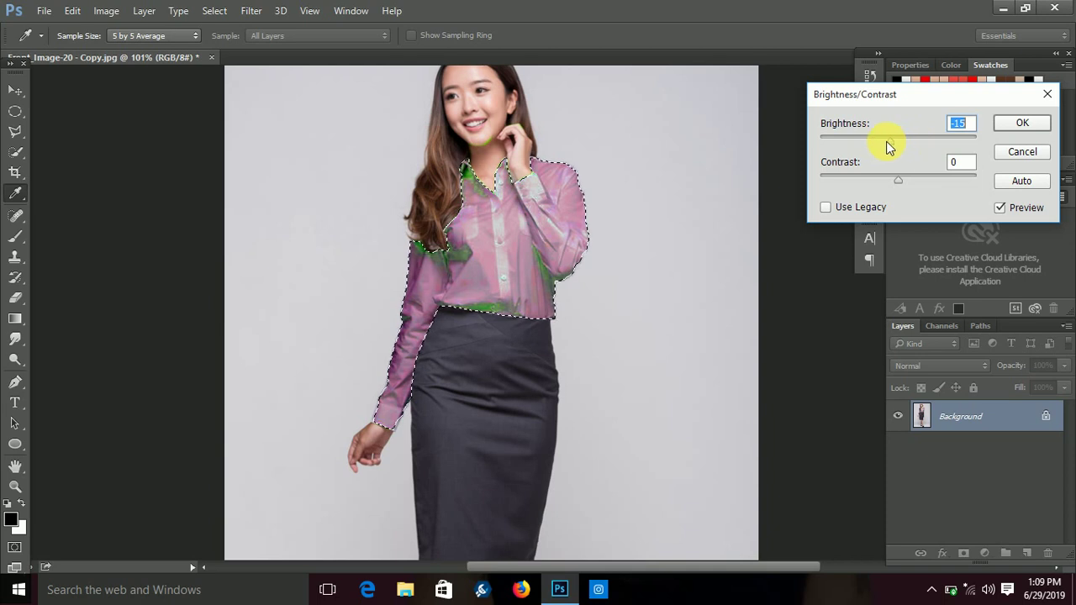
left_click_drag(889, 141, 894, 141)
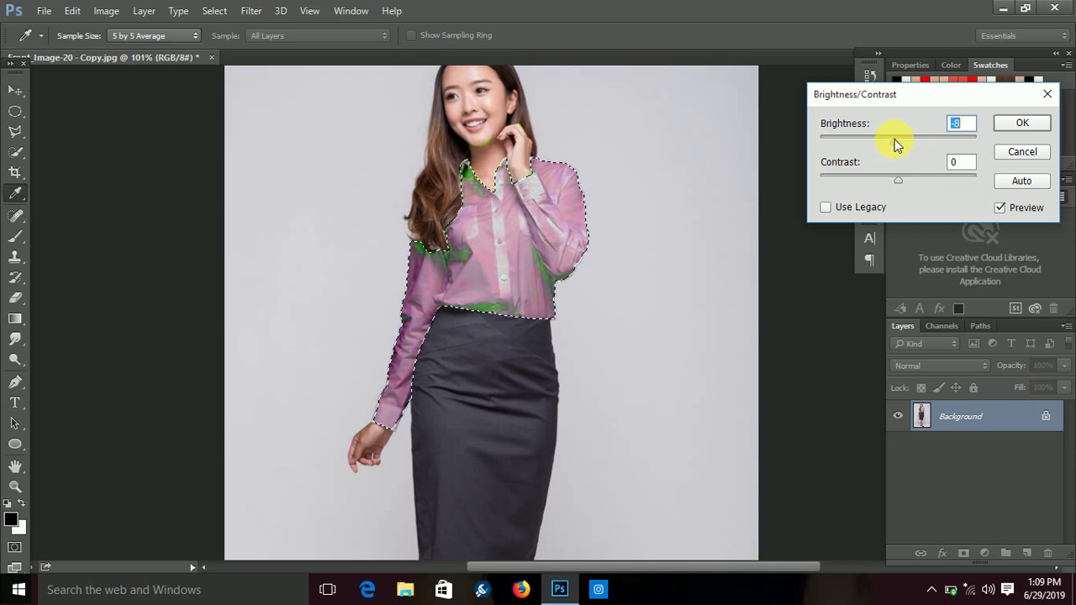
left_click(1015, 126)
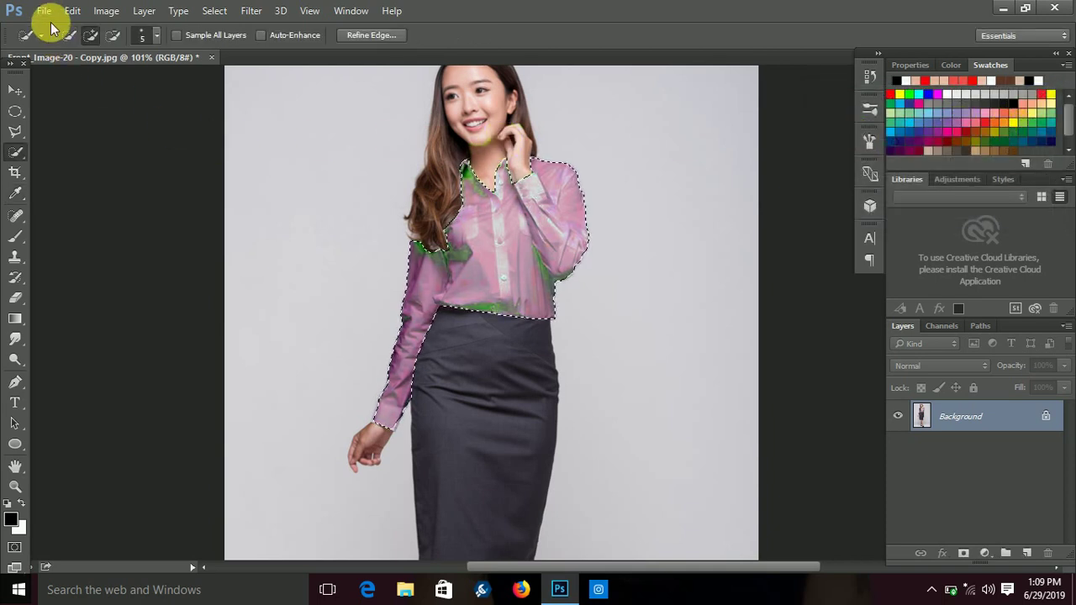
- Darken the shirt to near-black with Hue/Saturation Lightness around -90
left_click(105, 12)
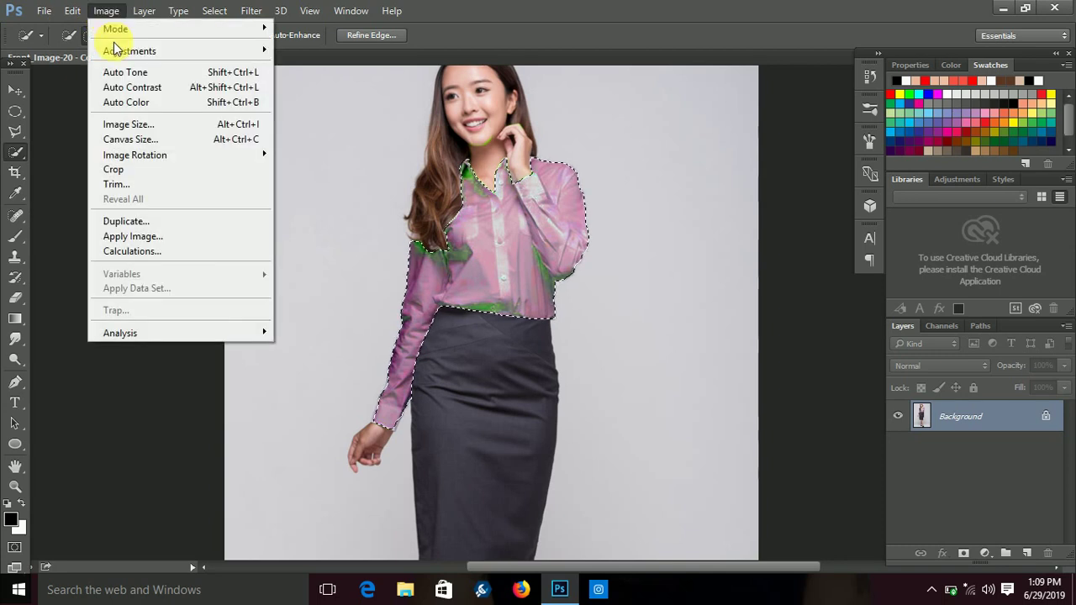
mouse_move(130, 51)
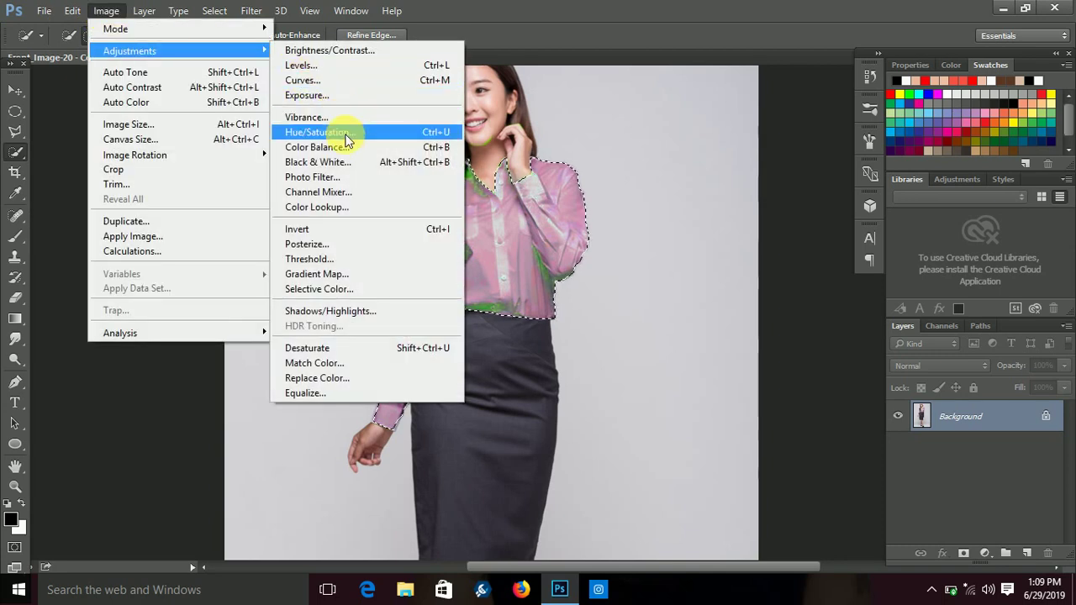
left_click(346, 141)
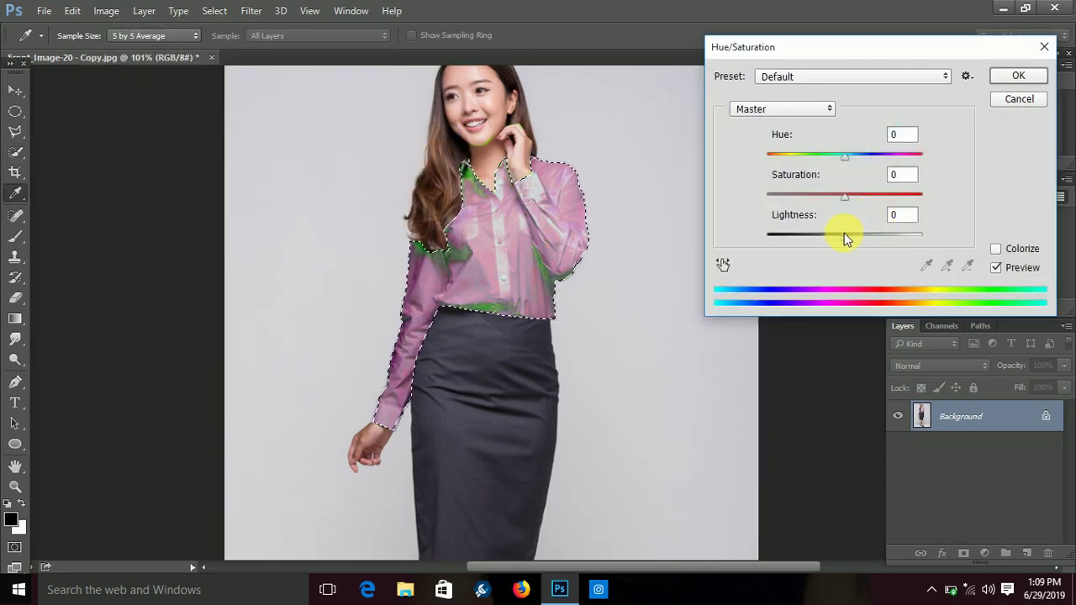
left_click_drag(842, 234, 781, 256)
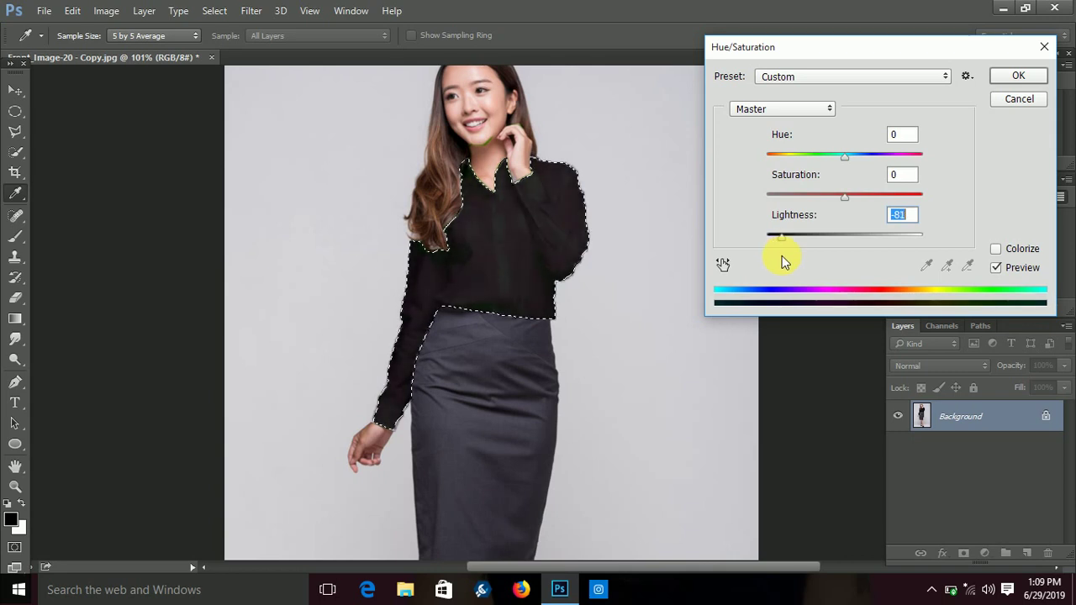
left_click_drag(781, 256, 759, 256)
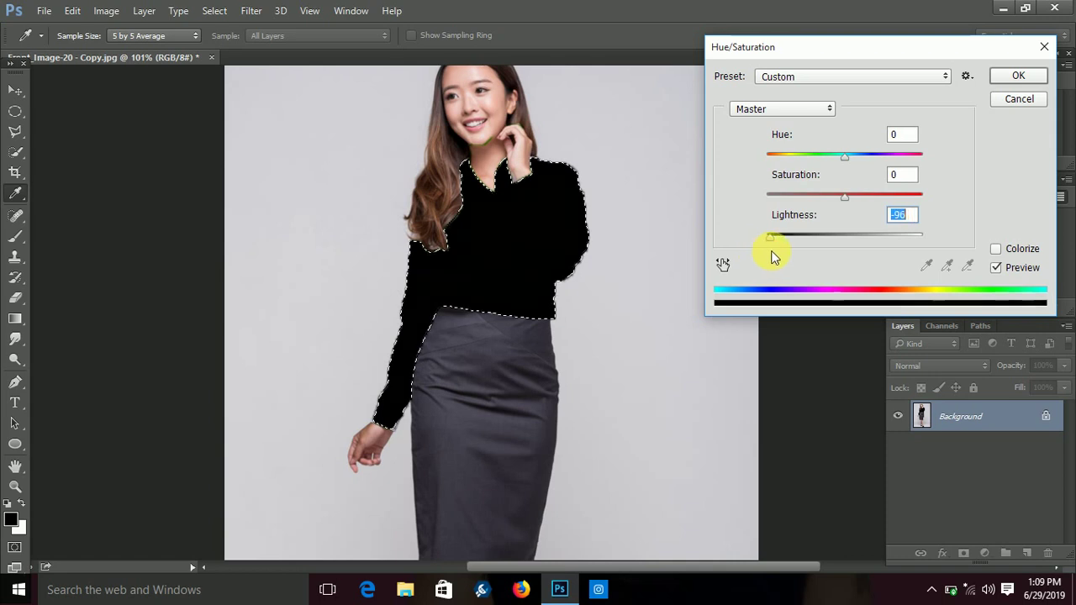
left_click_drag(759, 260, 775, 256)
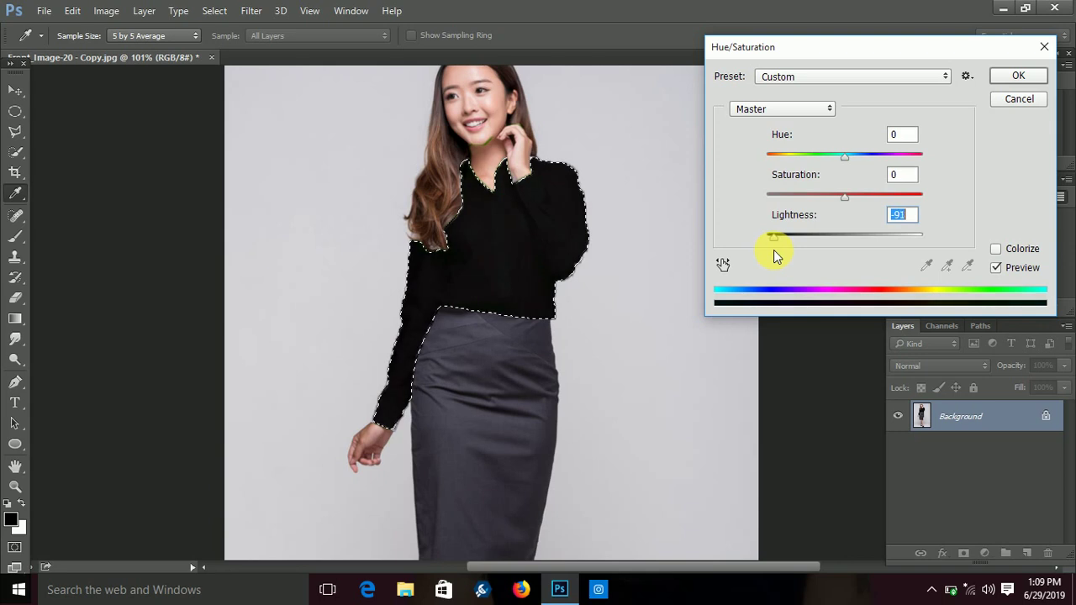
left_click_drag(774, 251, 777, 249)
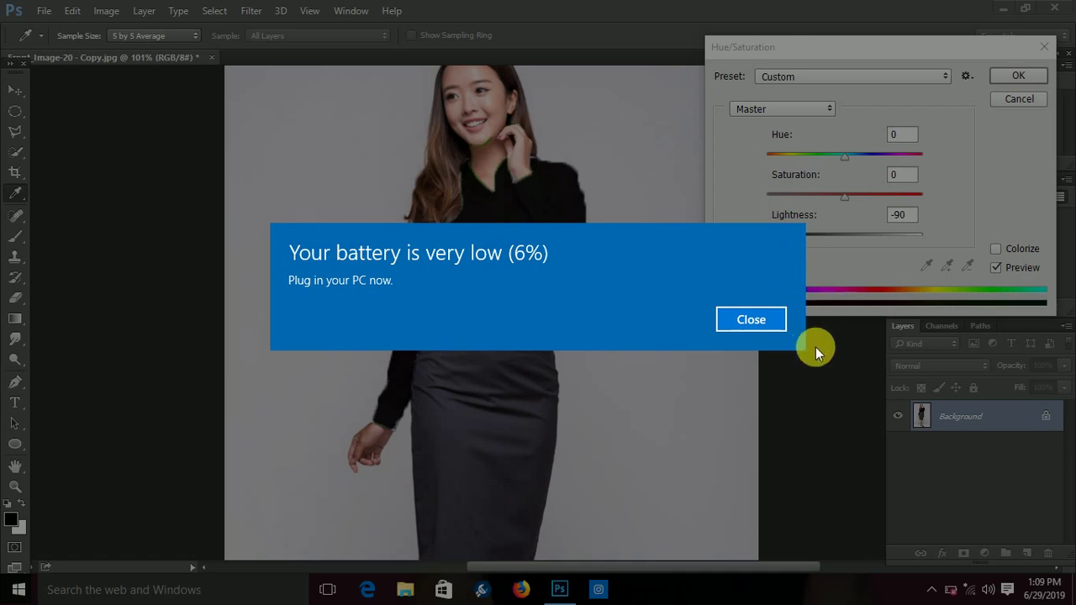
left_click(743, 319)
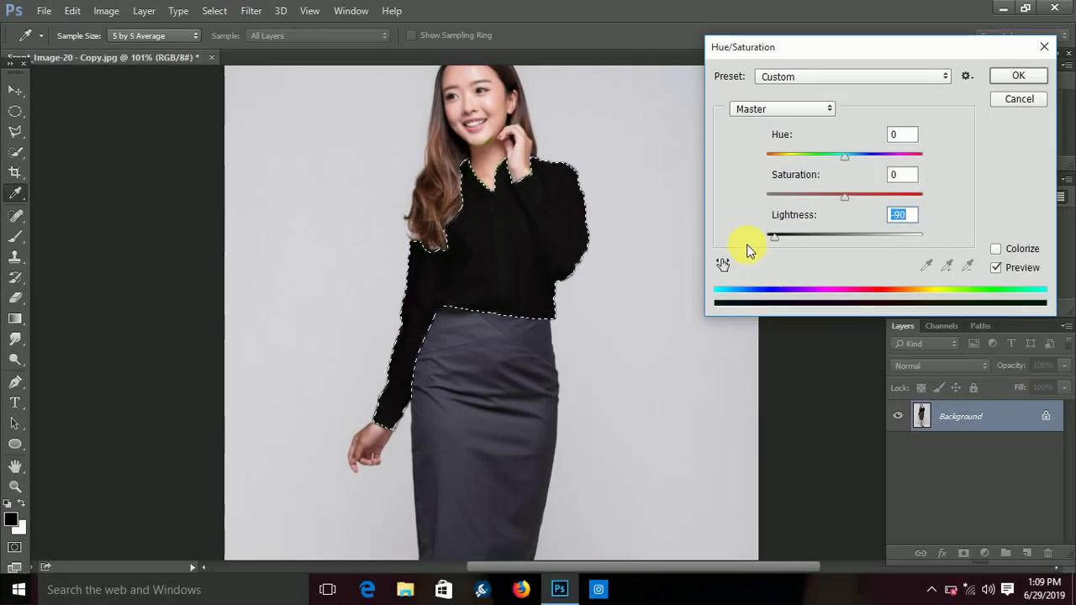
left_click(774, 238)
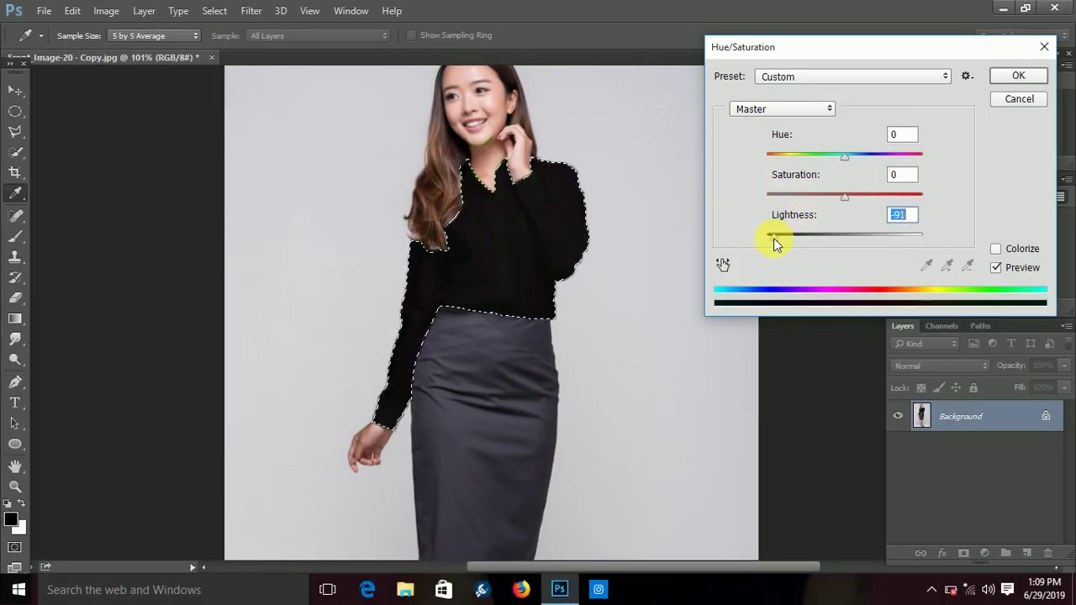
left_click_drag(773, 237, 782, 239)
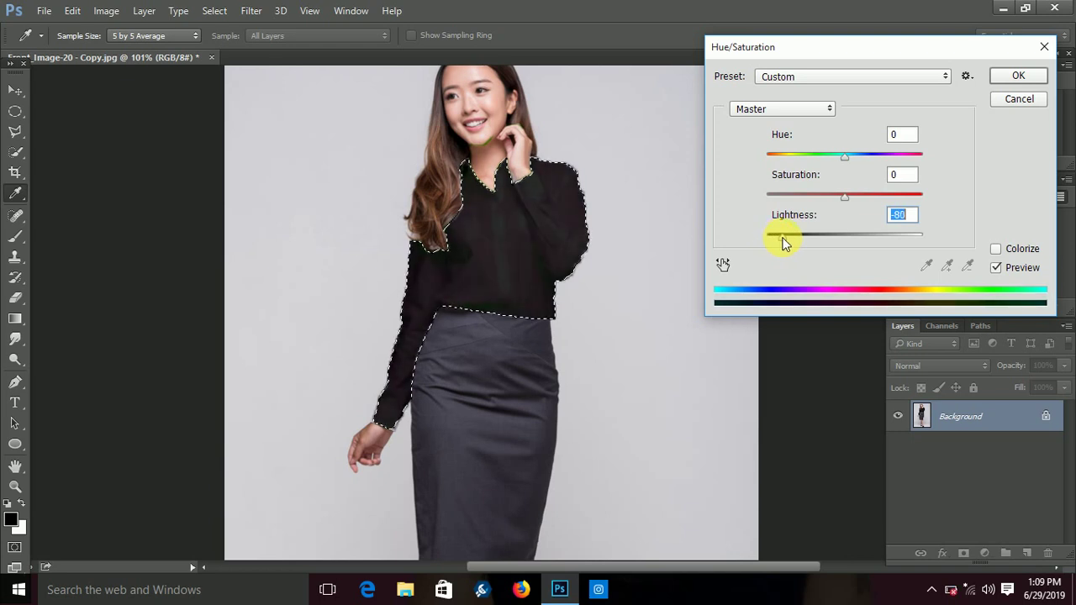
left_click(1013, 76)
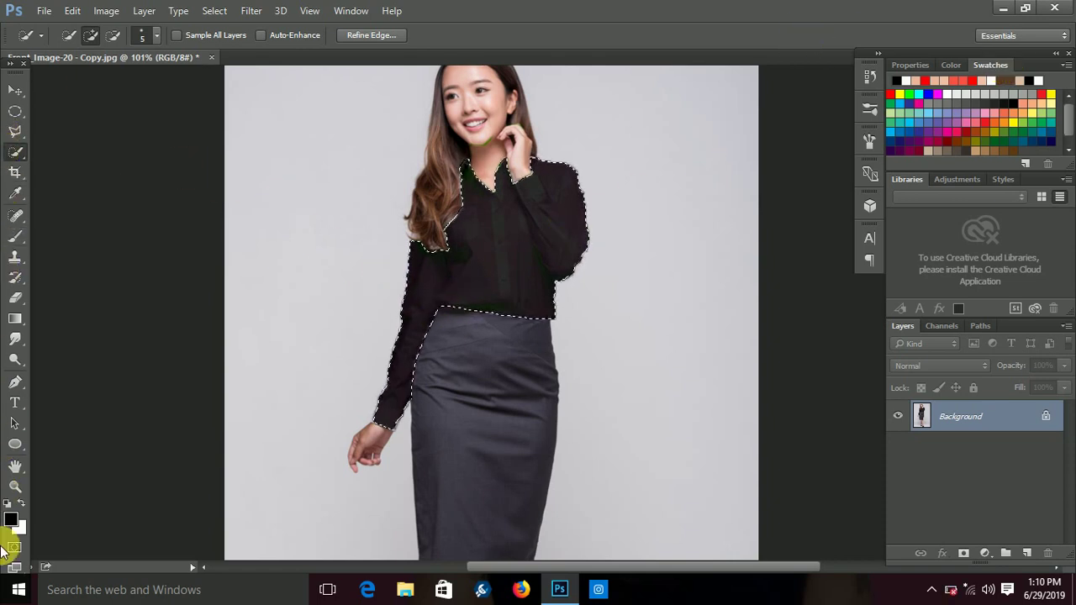
- Zoom out to show the whole figure and clear the shirt selection
left_click(14, 490)
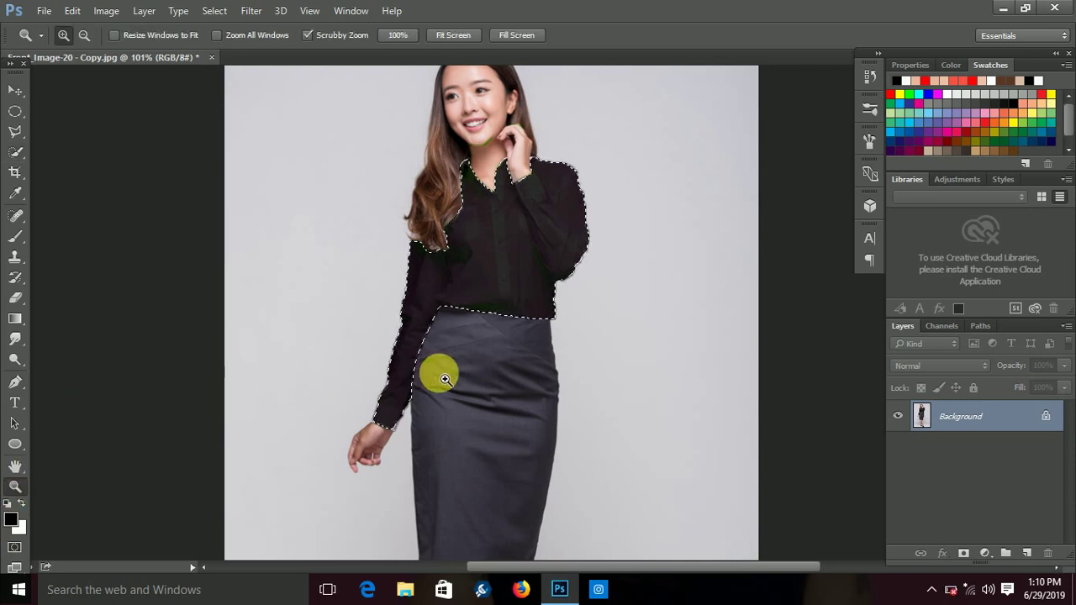
left_click_drag(443, 372, 413, 365)
scroll(445, 358, "down", 3)
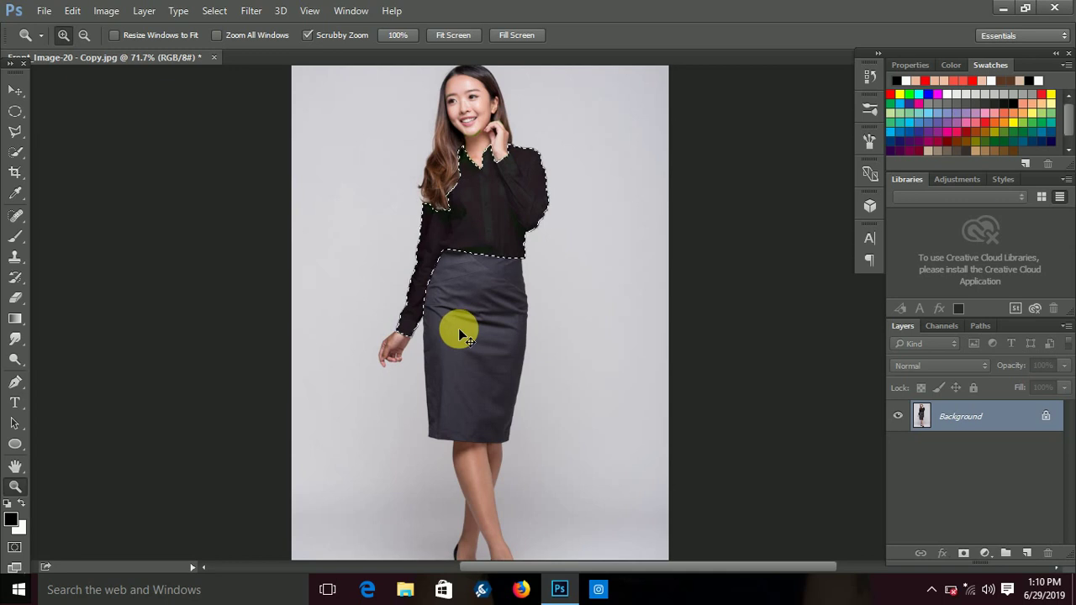
key("ctrl+d")
- Open the blue-shirt image nguo.jpg as a second document
left_click(37, 12)
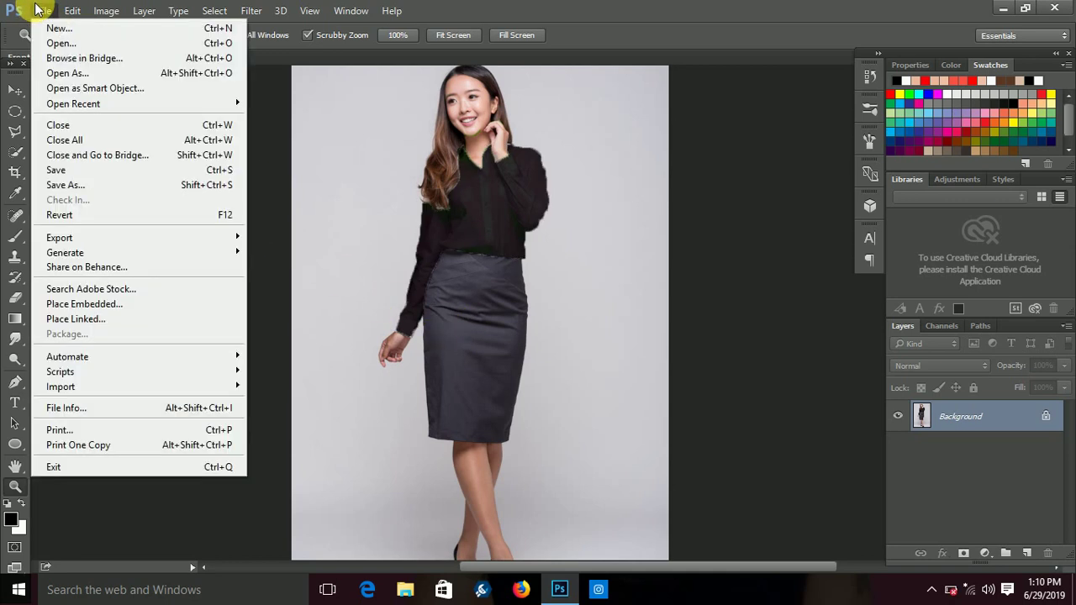
left_click(53, 39)
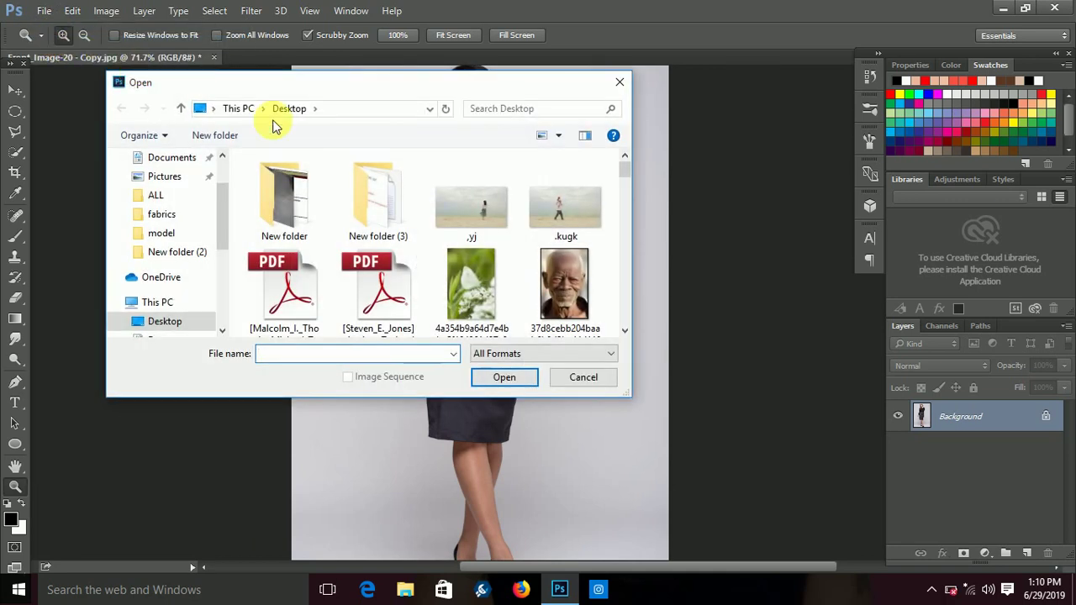
scroll(626, 179, "down", 2)
left_click_drag(627, 179, 630, 202)
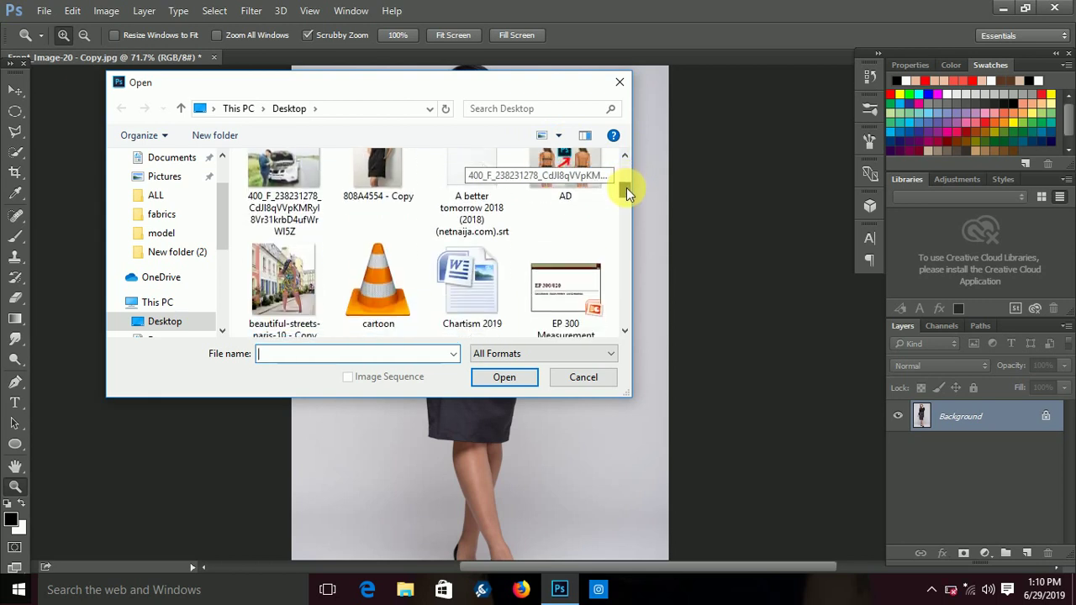
left_click_drag(630, 211, 635, 257)
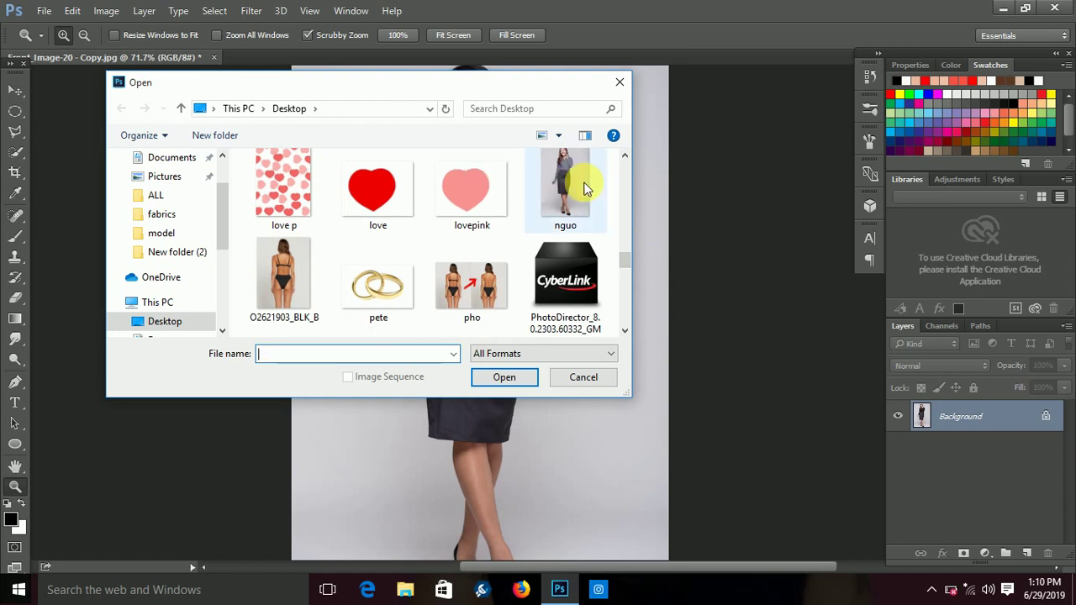
double_click(585, 190)
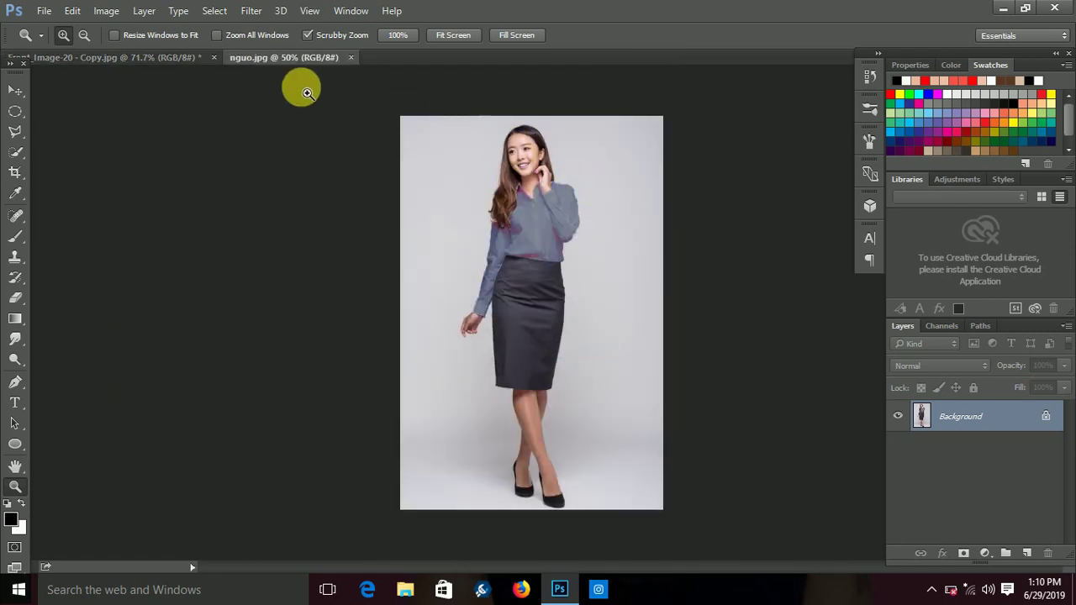
- Float nguo.jpg in its own window and stretch it taller at top and bottom
mouse_move(300, 57)
left_mouse_down()
mouse_move(311, 100)
mouse_move(709, 74)
left_mouse_up()
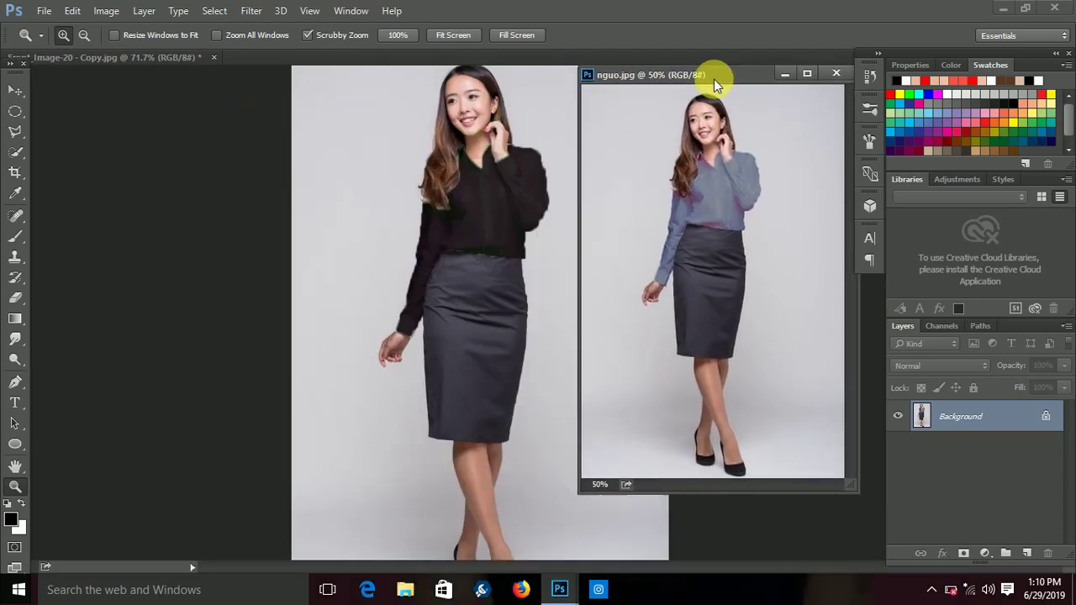
left_click_drag(721, 67, 717, 38)
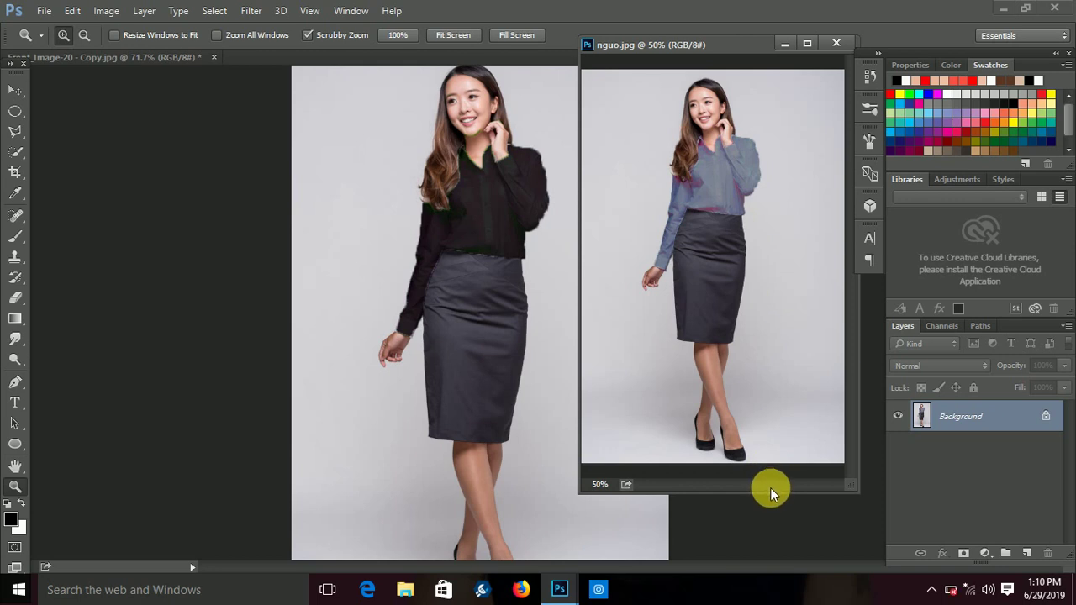
left_click_drag(772, 494, 779, 565)
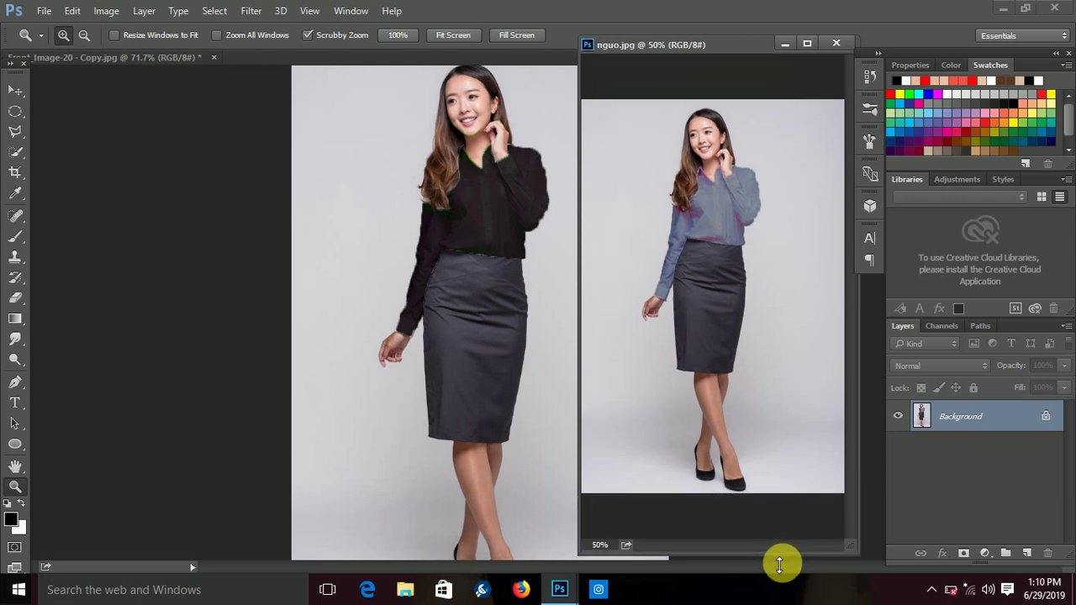
- Bring up Photoshop's Open file dialog after one cancelled attempt
left_click(42, 11)
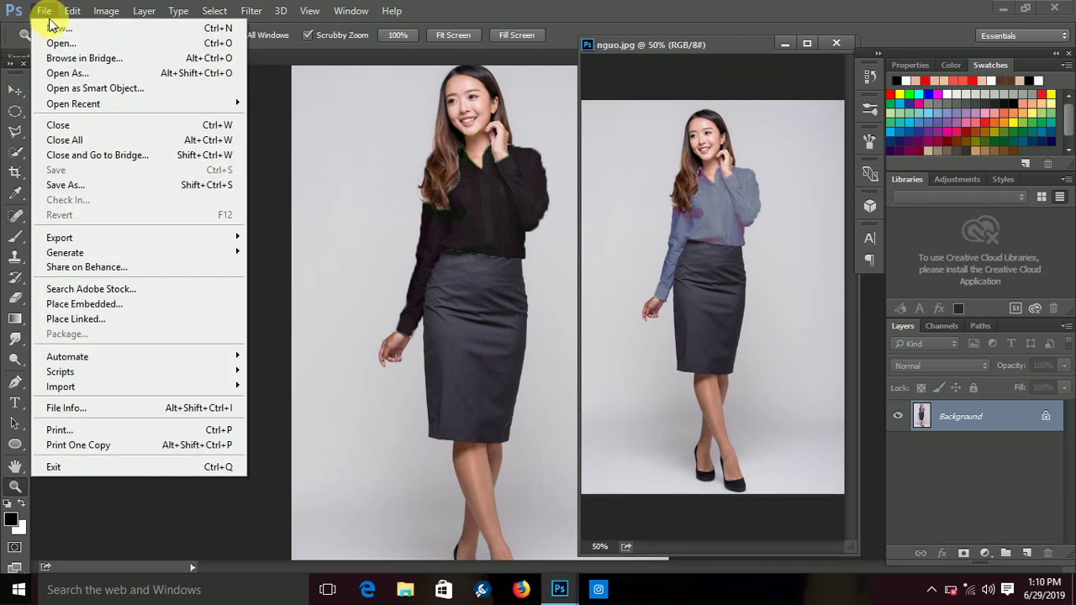
left_click(53, 41)
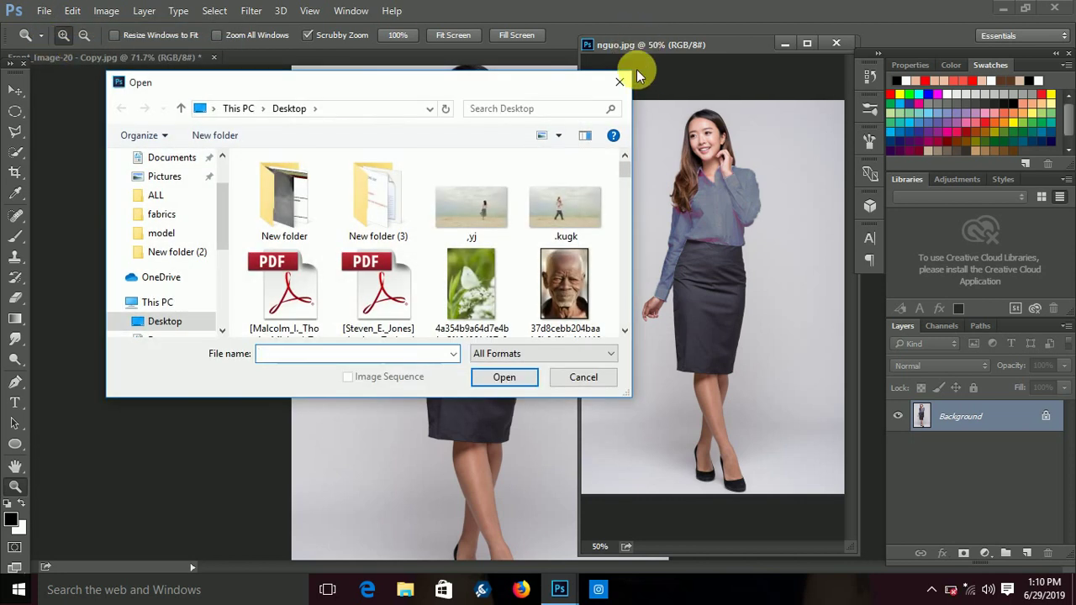
left_click(619, 81)
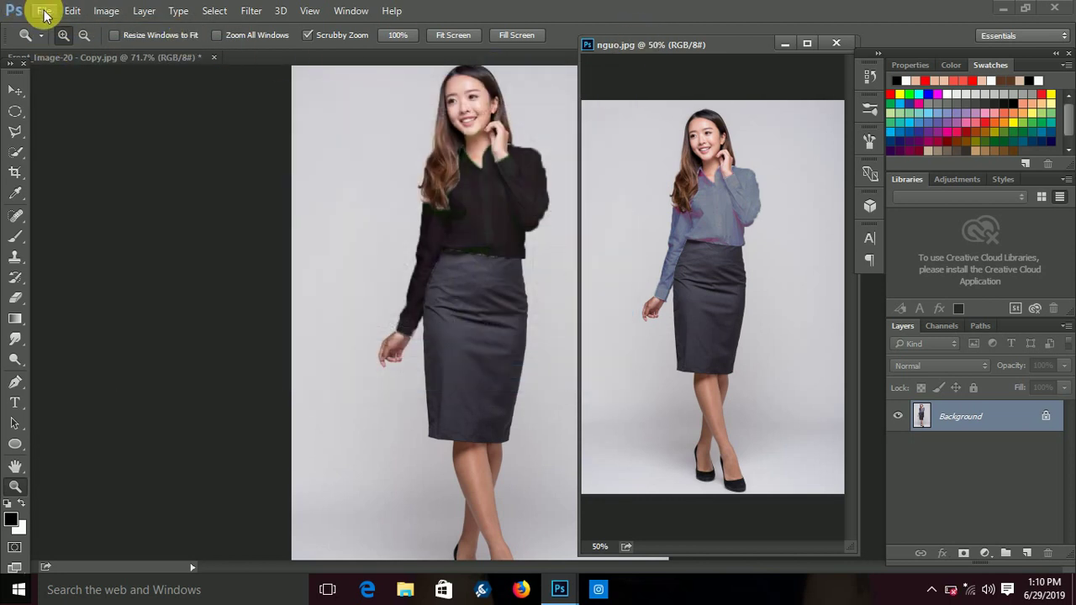
left_click(42, 10)
left_click(68, 40)
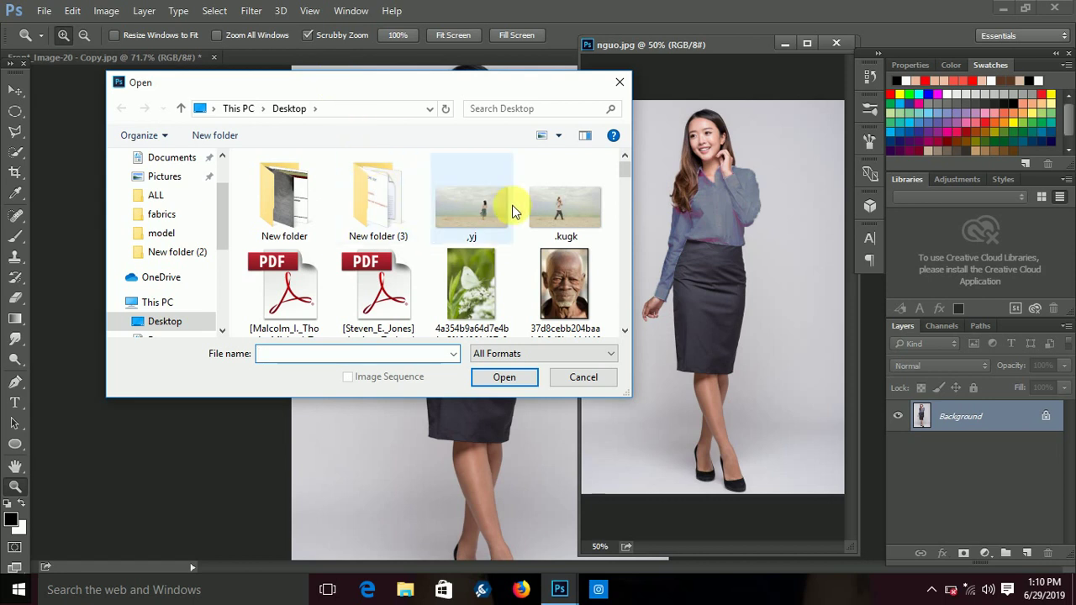
- Open the original Front_Image-20 - Copy in the Photos viewer from its right-click menu
scroll(512, 205, "down", 5)
scroll(554, 178, "down", 2)
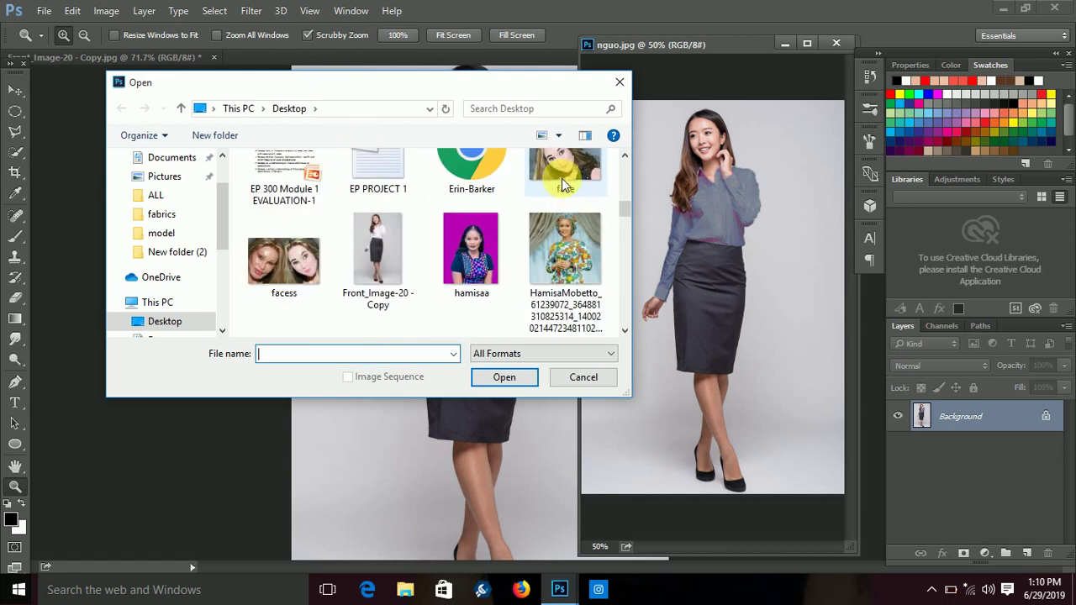
left_click(381, 231)
right_click(381, 229)
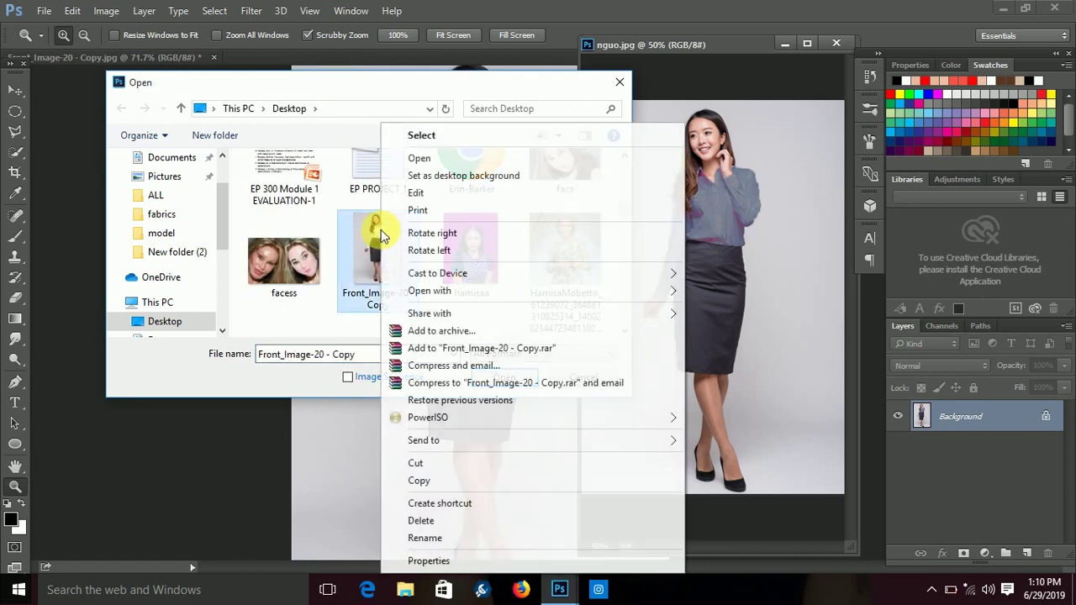
left_click(412, 159)
left_click(338, 88)
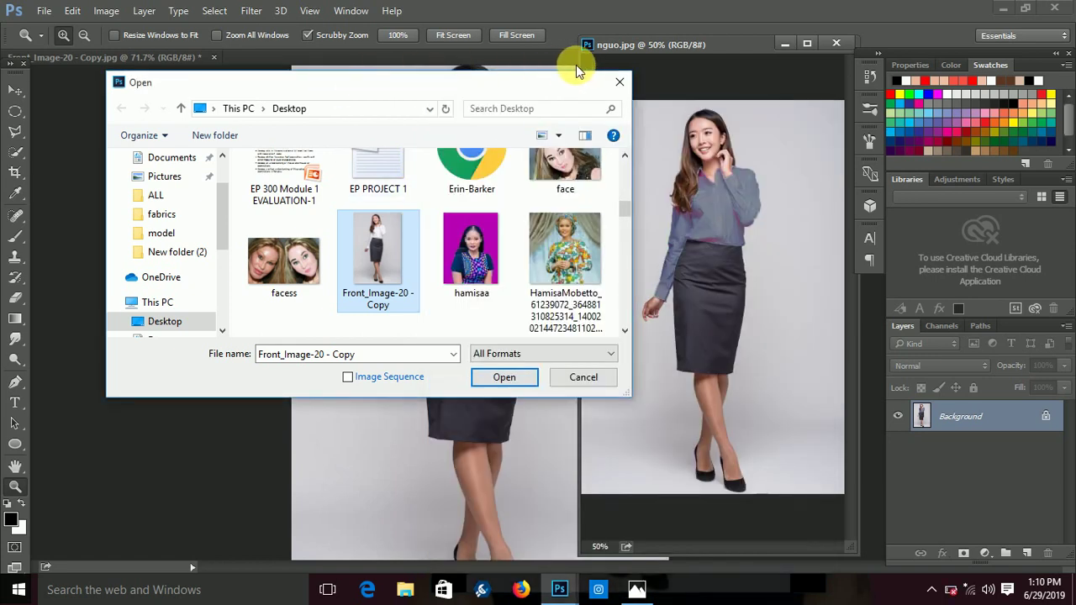
- Bring the Photos viewer forward and move the original white-shirt photo to the left
left_click(622, 81)
left_click(647, 591)
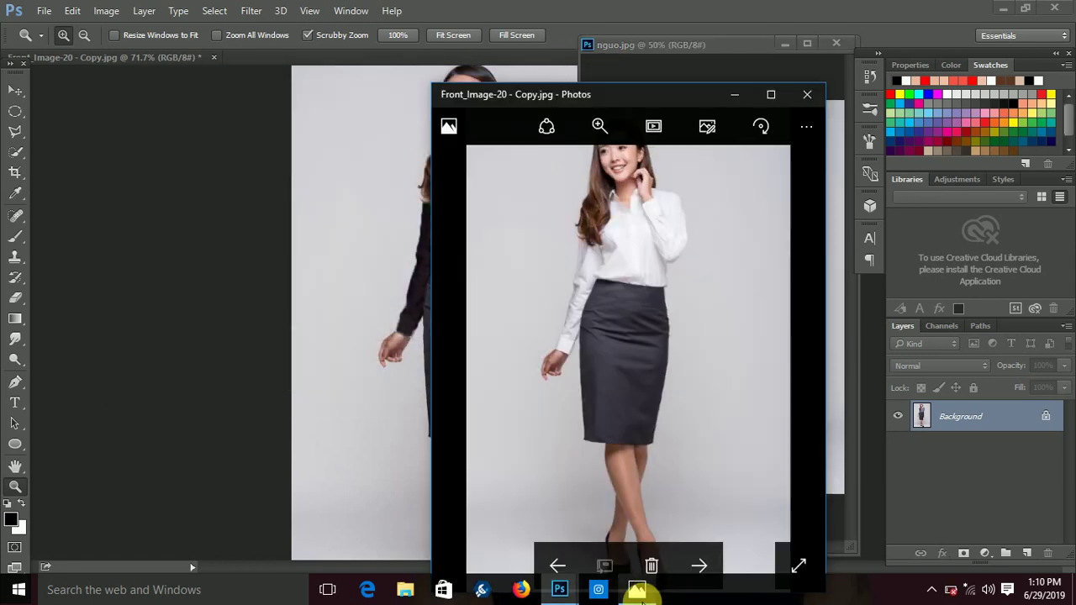
left_click_drag(676, 95, 249, 64)
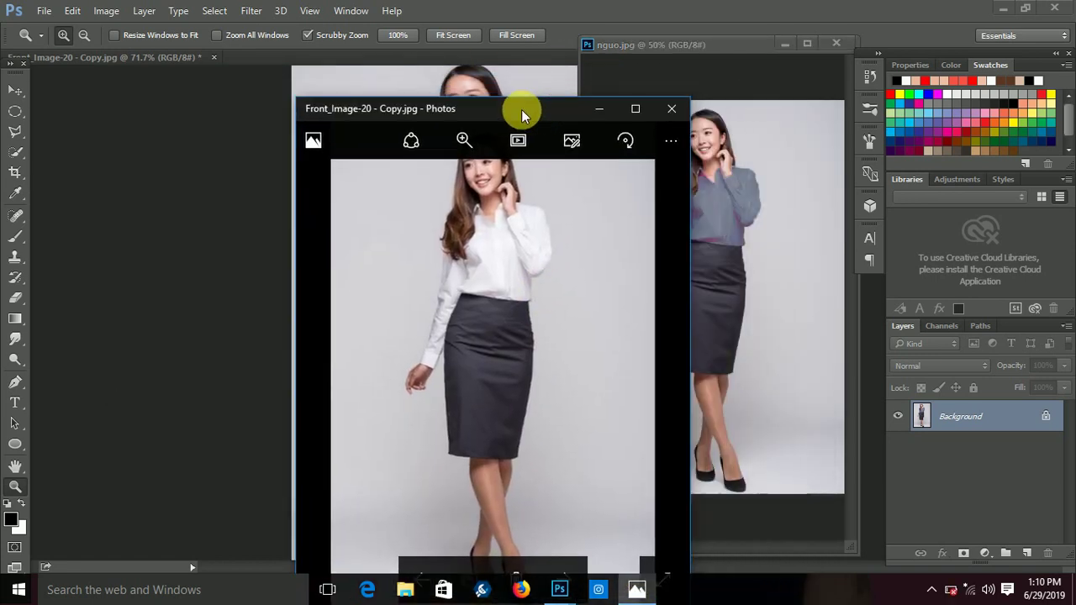